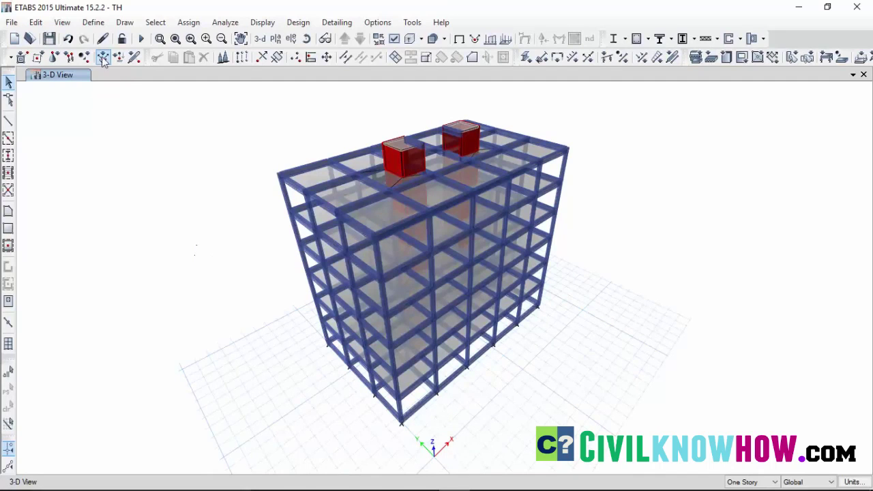
Step: Review the Ex and Ey seismic load patterns, examining Ex's ASCE 7-10 direction, eccentricity ratio and seismic coefficients
click(96, 24)
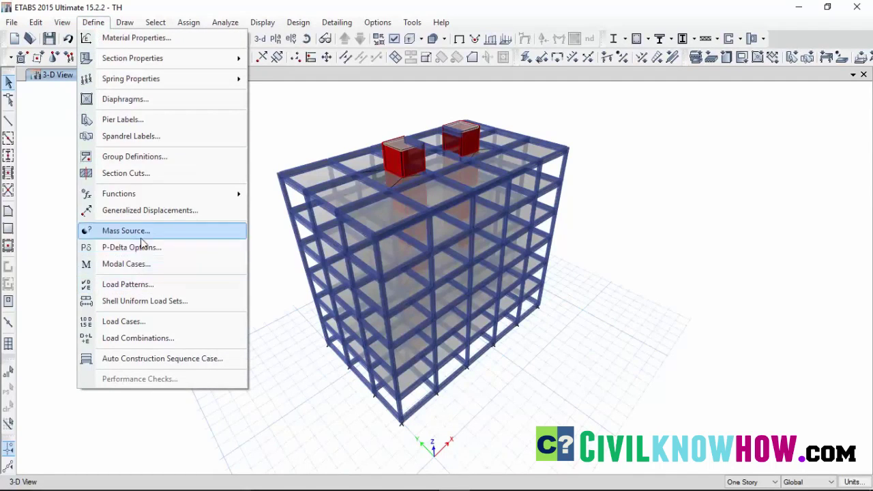
click(152, 285)
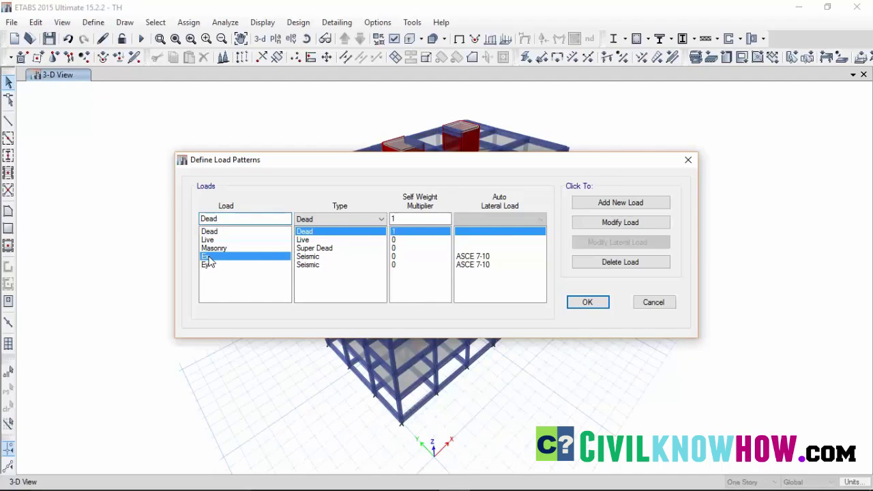
click(208, 257)
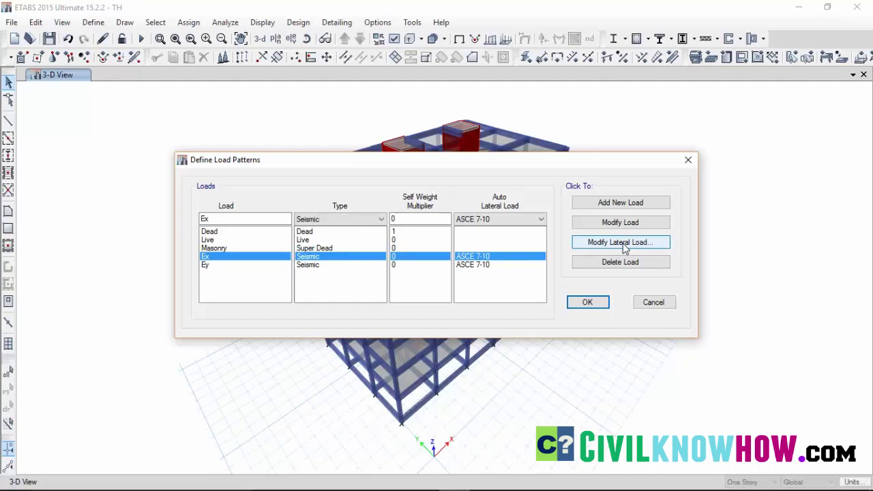
click(622, 242)
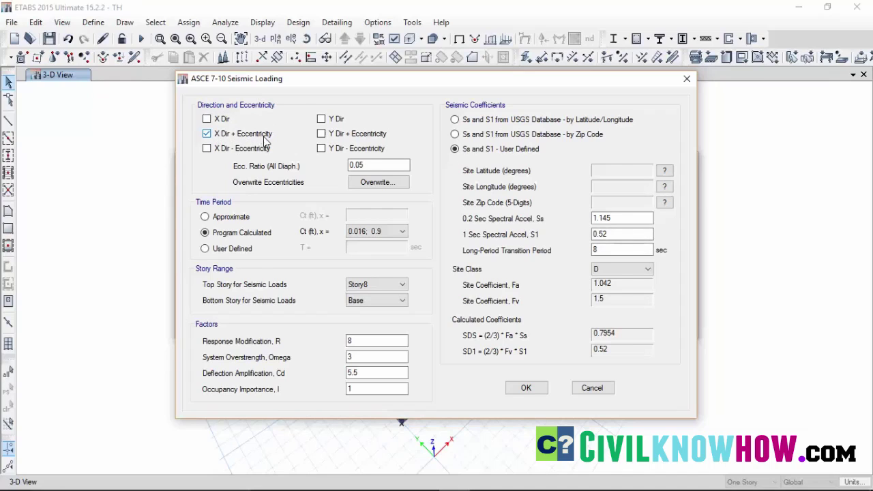
click(361, 165)
click(525, 388)
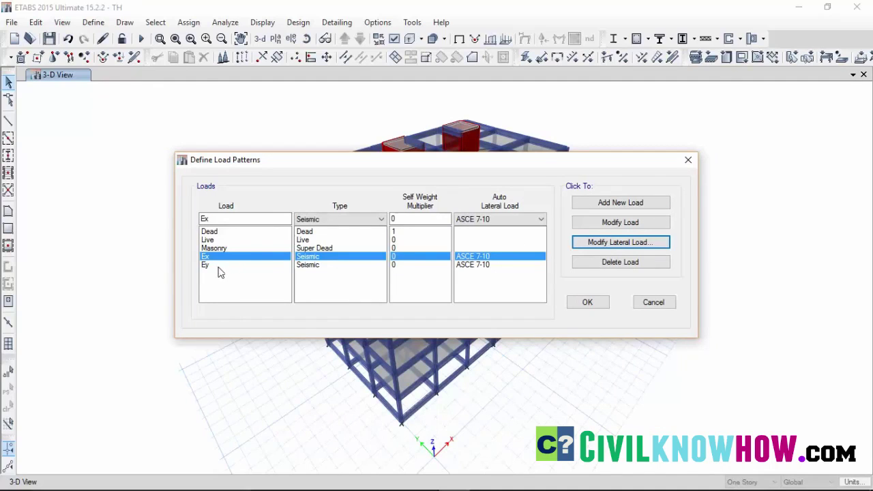
click(217, 266)
click(587, 304)
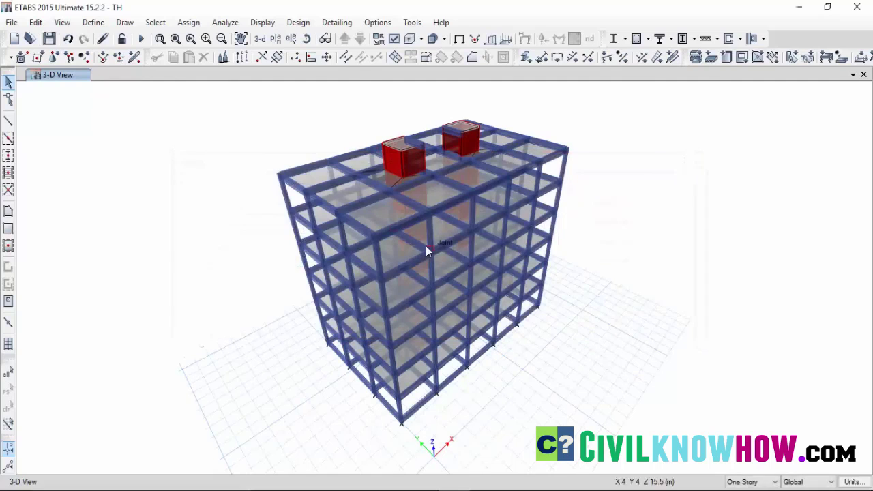
Step: Review the mass source MsSrc1, checking its load pattern multipliers and mass options
click(95, 23)
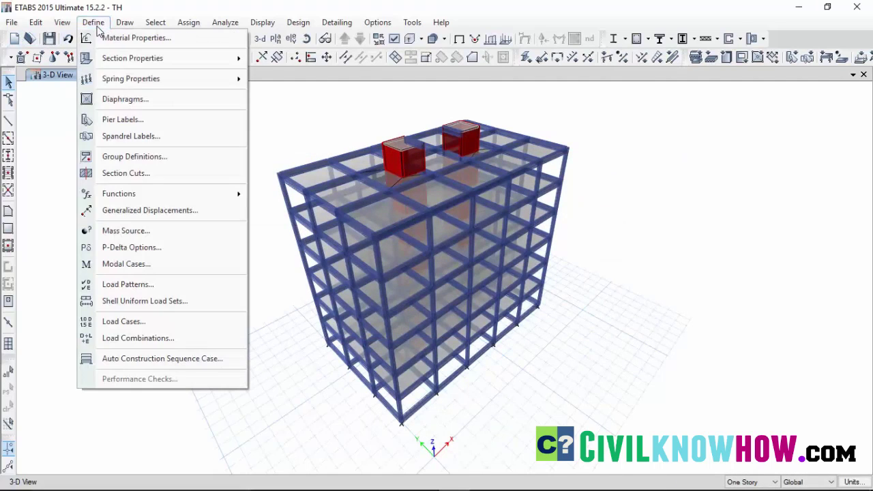
click(133, 232)
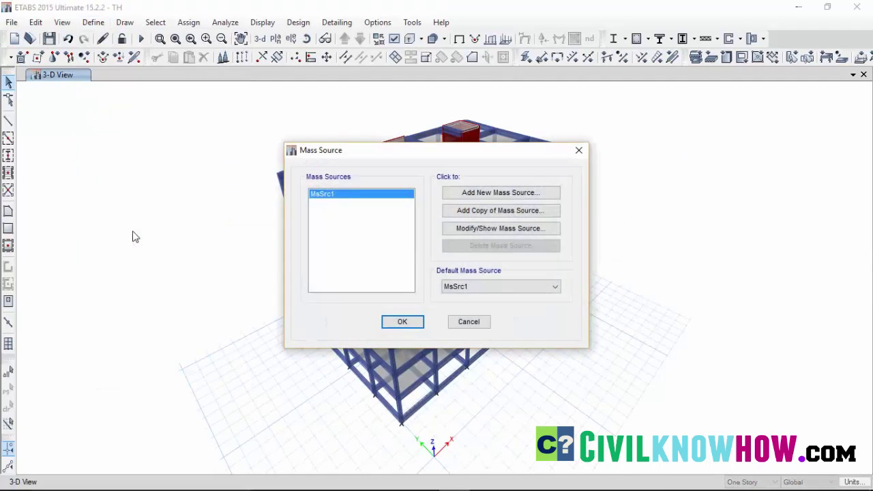
click(500, 228)
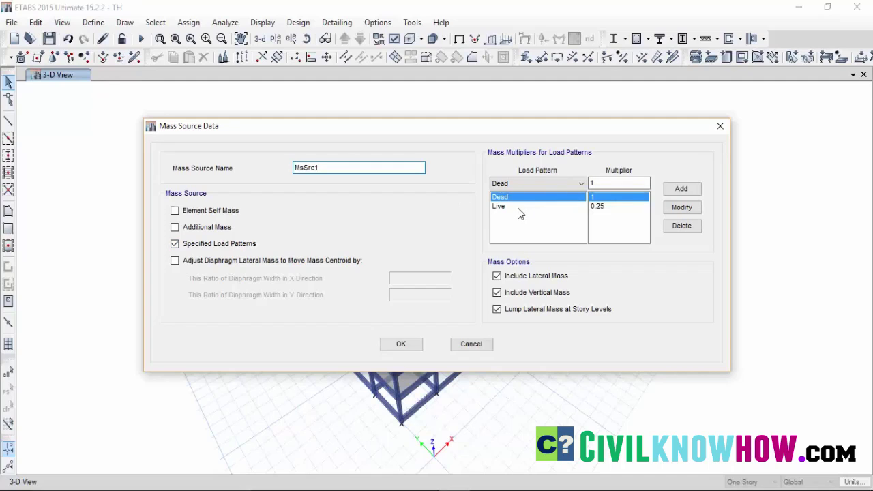
click(401, 344)
click(409, 321)
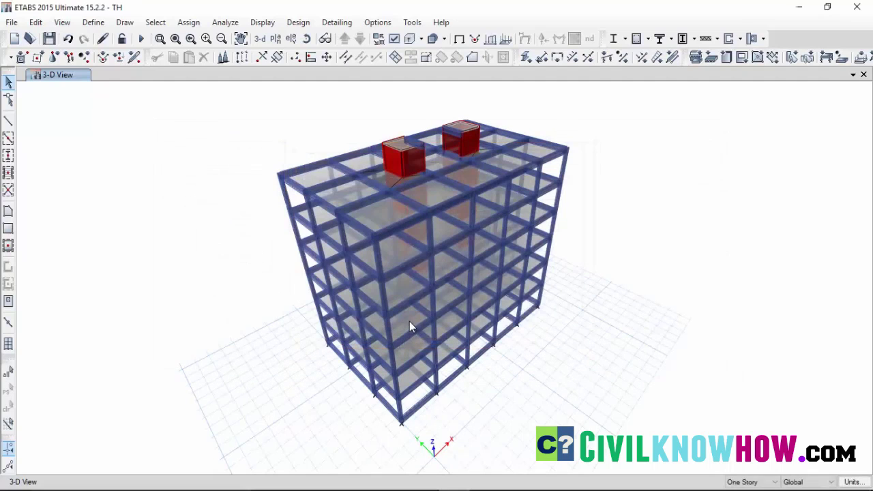
Step: Review the Modal case definition, checking its subtype, mass source and number of modes
click(93, 23)
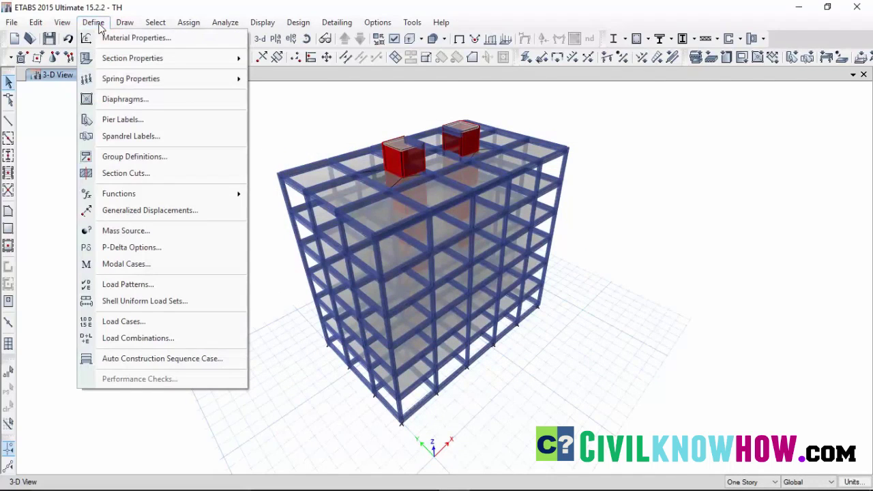
click(149, 271)
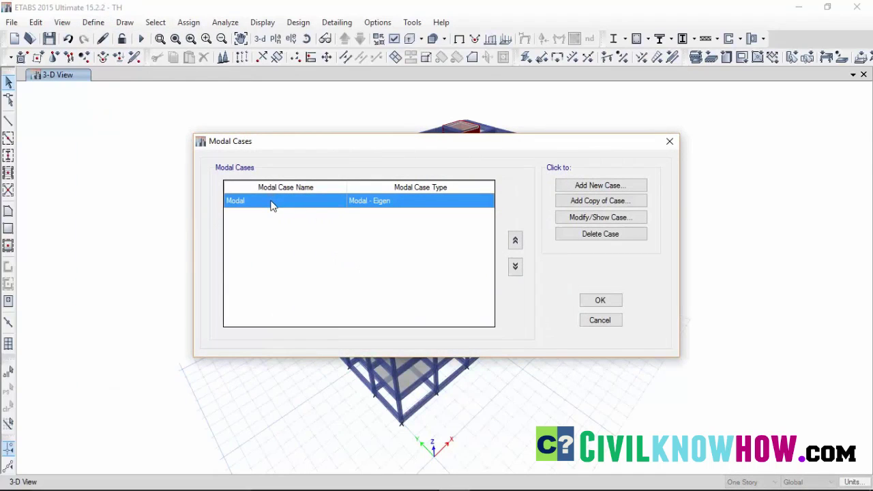
click(586, 216)
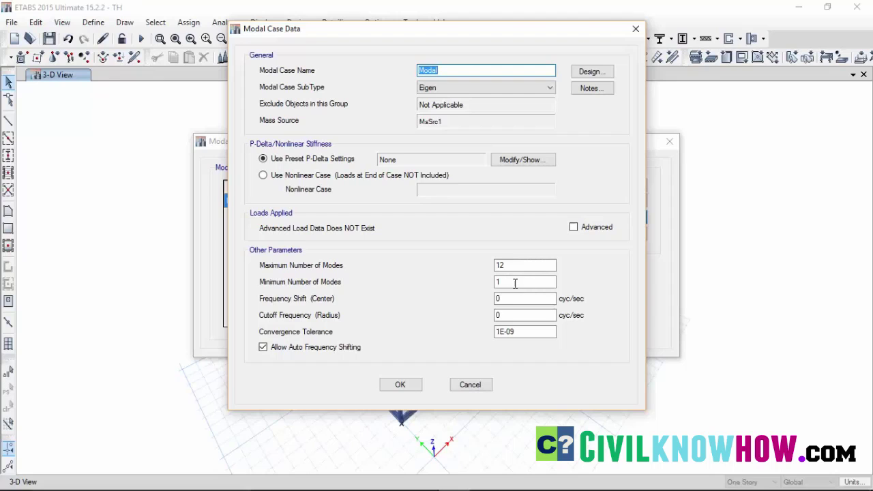
click(400, 385)
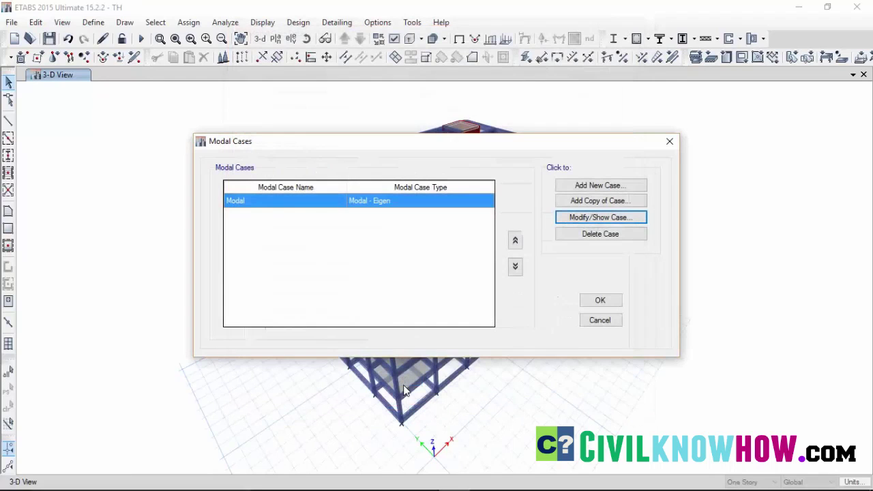
click(600, 301)
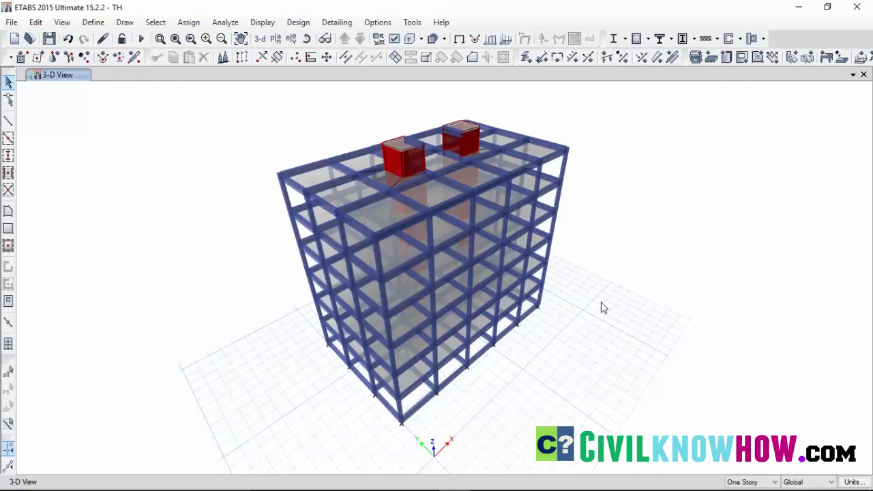
Step: Run the analysis and display the deformed shape for mode 1 of the Modal case
click(229, 26)
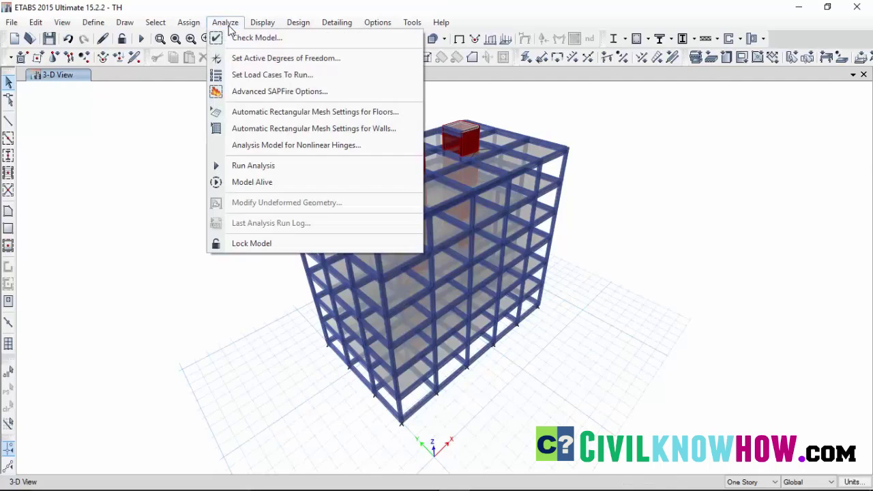
click(251, 171)
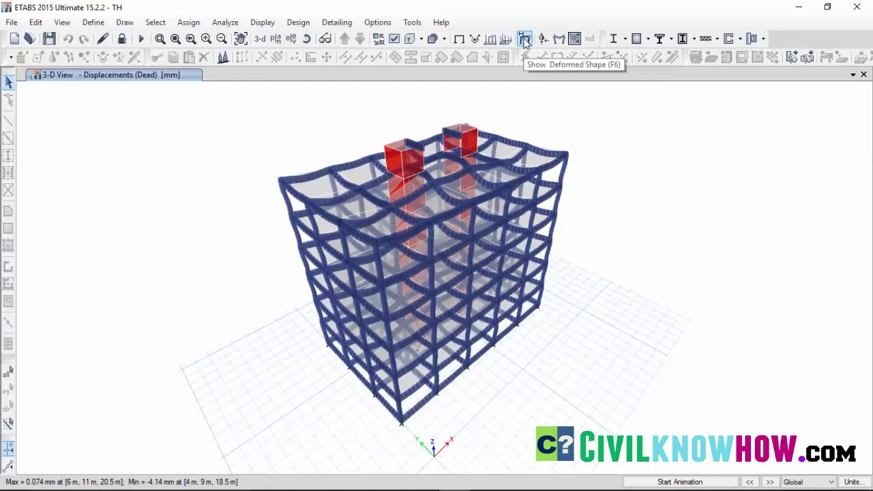
click(524, 39)
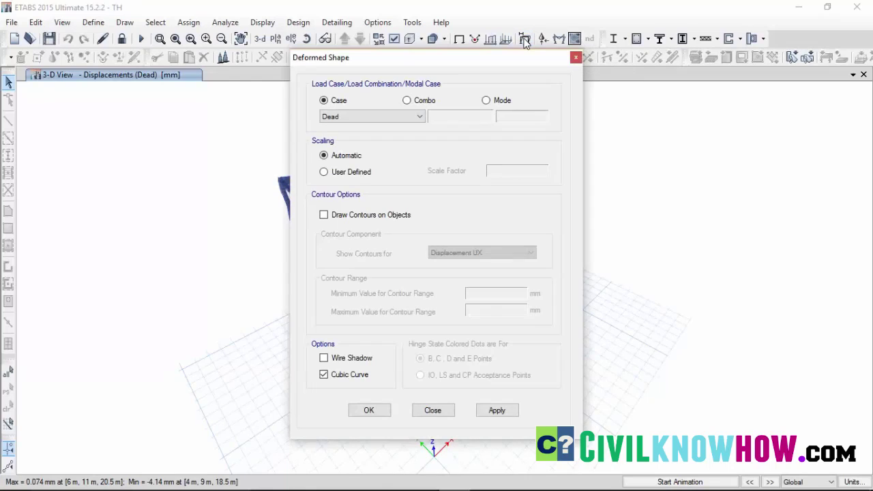
click(485, 100)
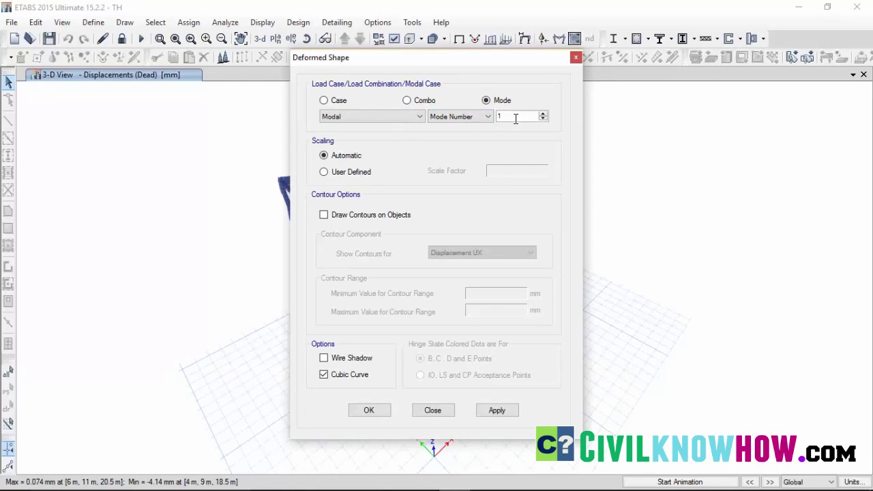
click(373, 413)
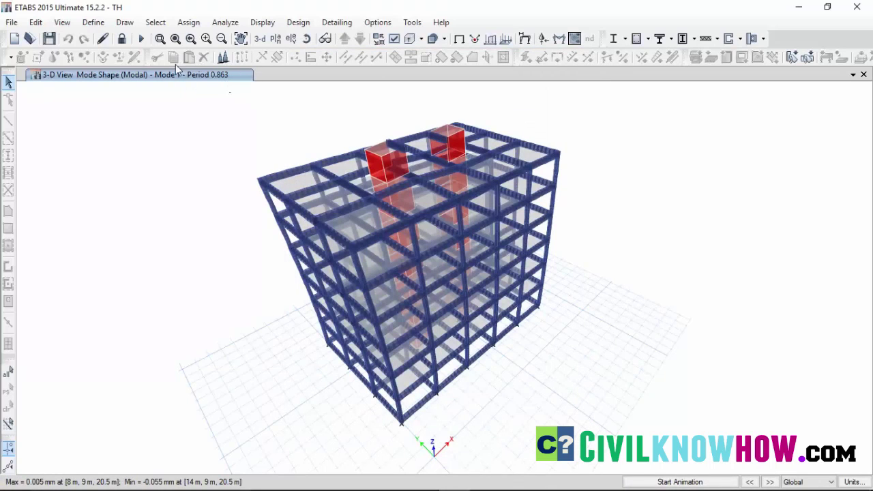
Step: Unlock the model and start a new time history function of the From File type
click(124, 40)
click(450, 300)
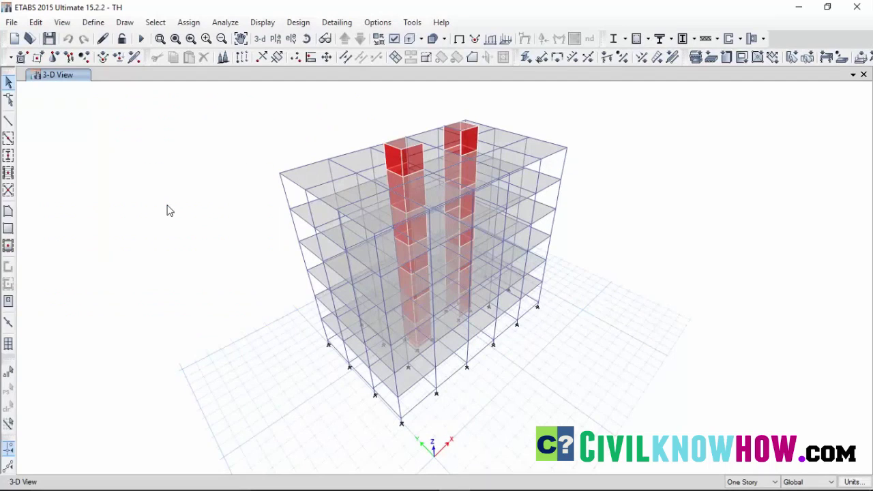
click(93, 22)
mouse_move(124, 199)
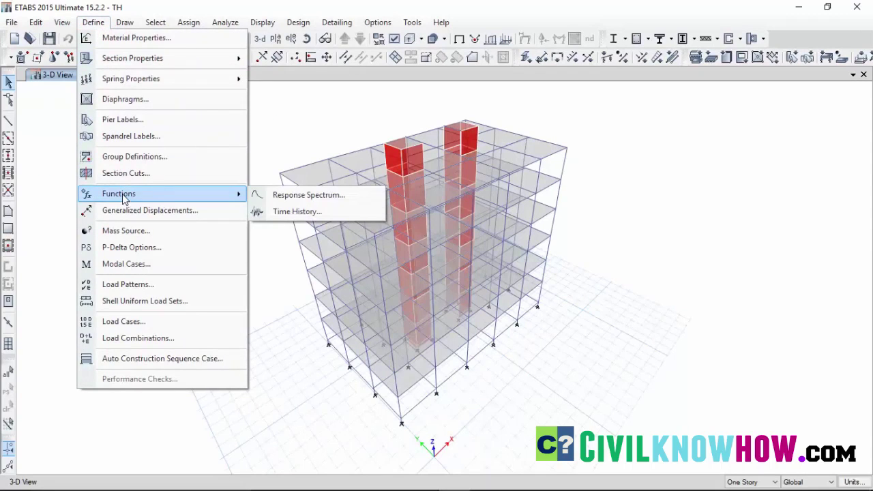
click(289, 212)
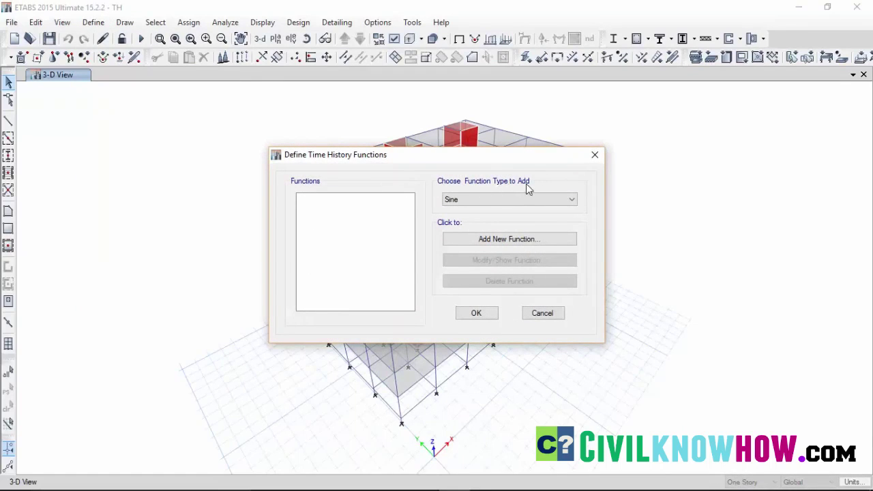
click(573, 200)
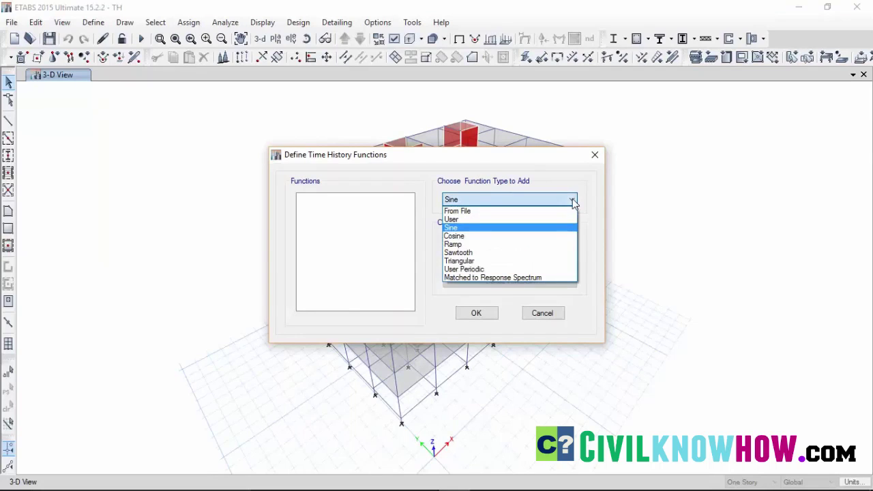
click(495, 211)
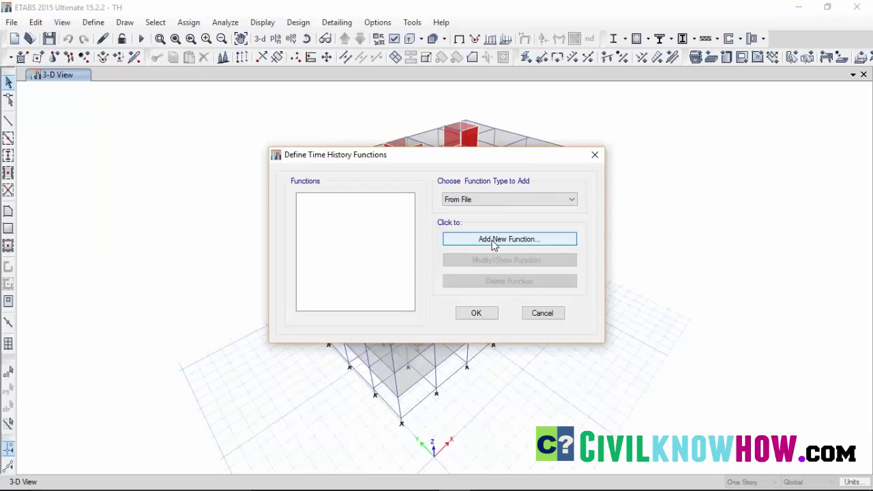
click(493, 240)
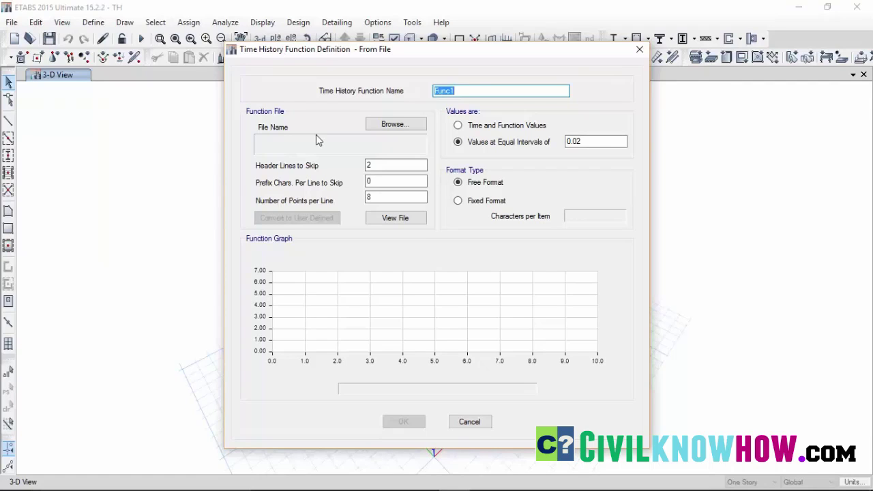
Step: Load RSN6_IMPVALL.I_I-ELC180.AT2 from the x - axis folder of imperial valley 1940 as the function's data file
click(390, 127)
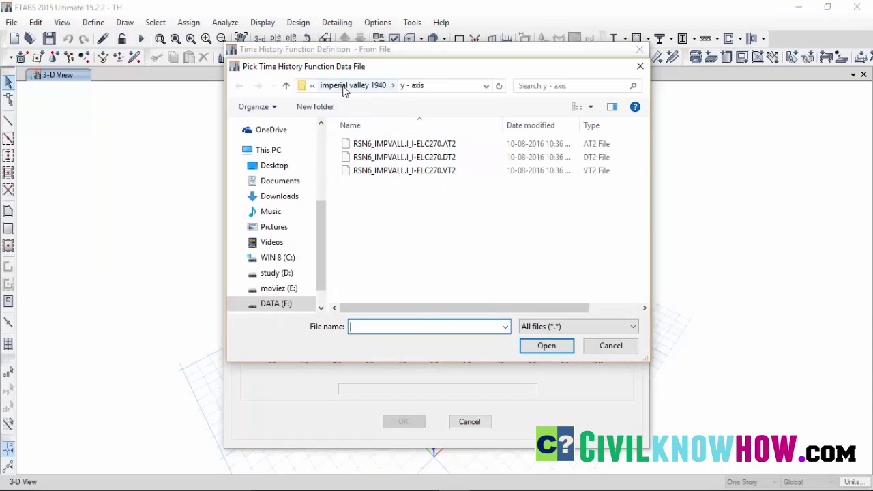
click(348, 86)
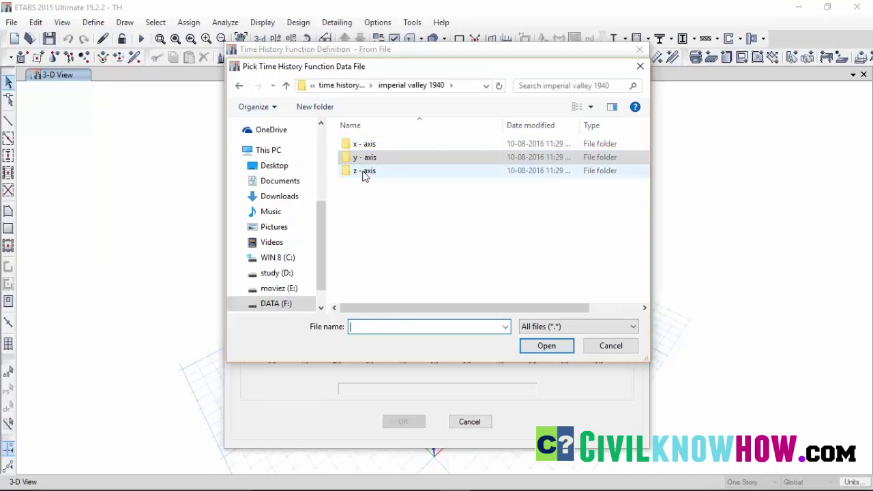
double_click(365, 143)
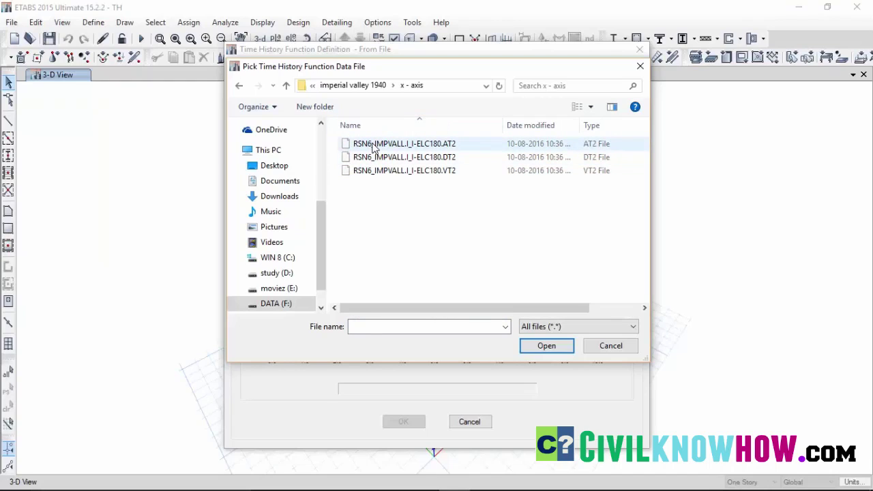
click(374, 145)
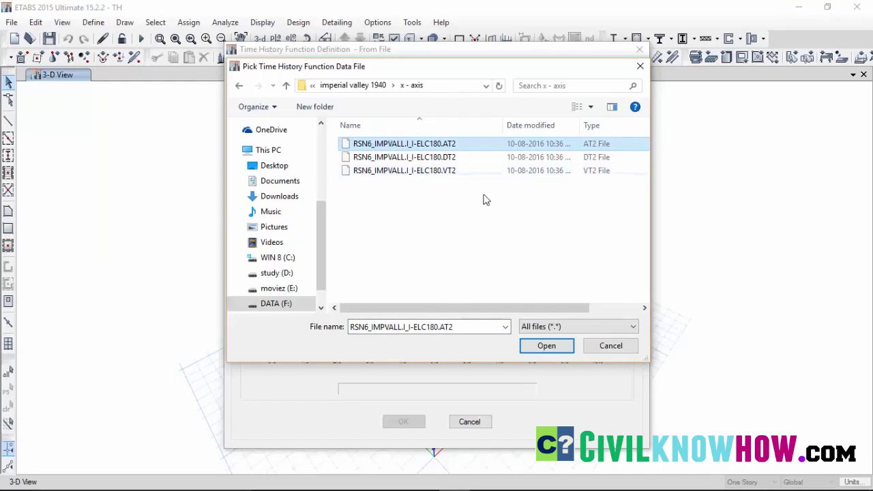
click(545, 346)
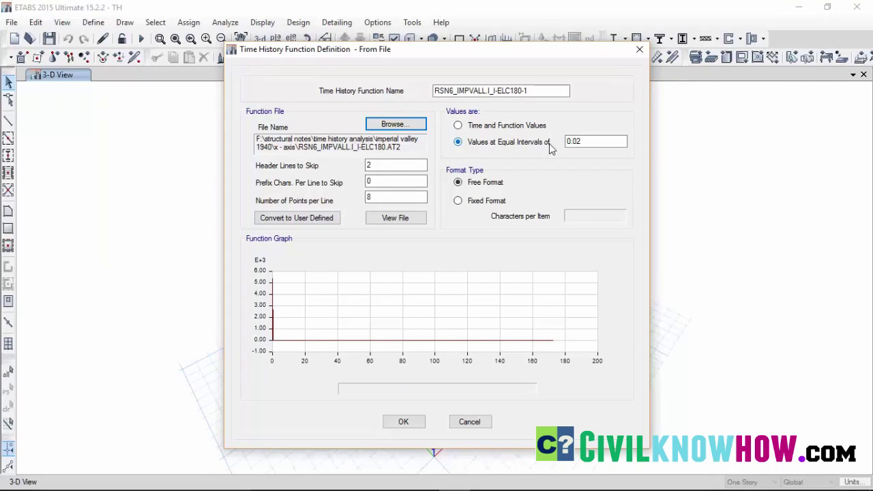
Step: View the function's data file and examine its header line for the number of points and time step
click(395, 218)
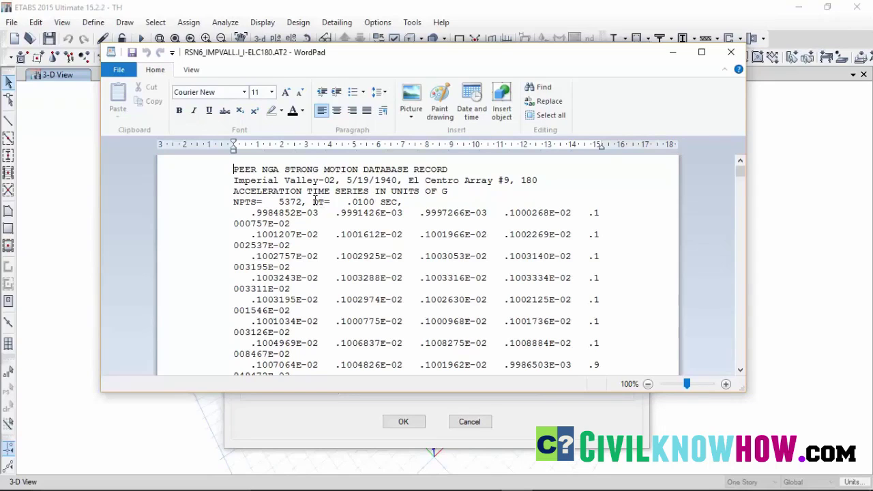
drag(235, 202, 407, 205)
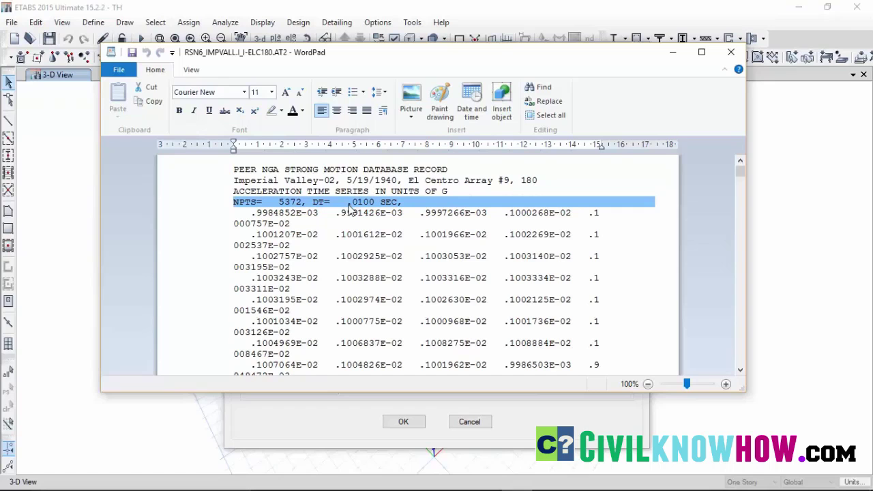
drag(418, 43, 363, 190)
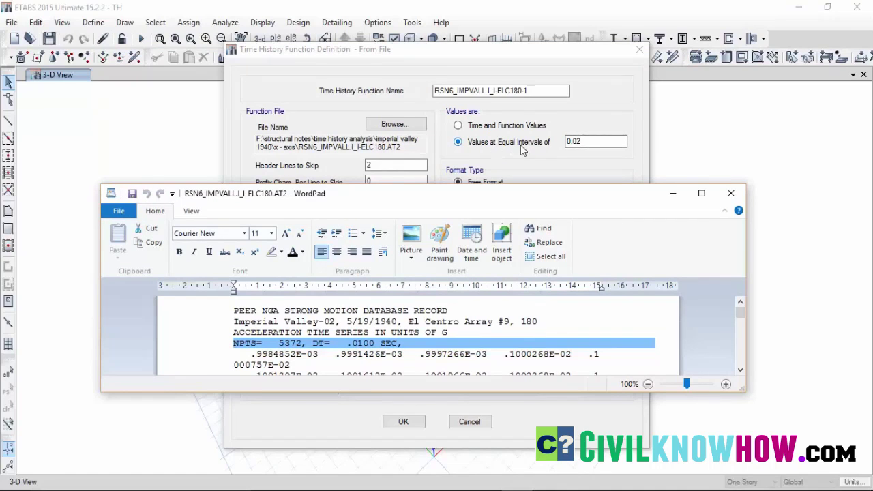
click(730, 193)
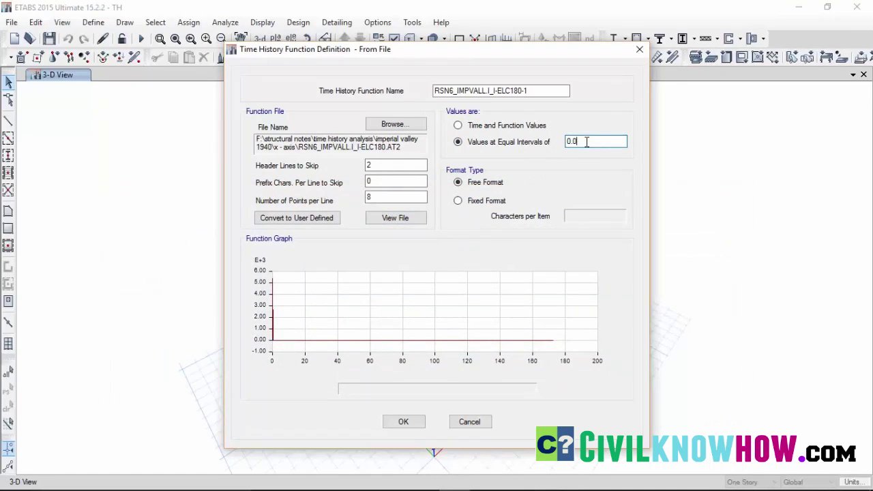
Step: Set the equal interval of the values to 0.01 and examine the header lines above the first acceleration values in the data file
text(1)
click(386, 224)
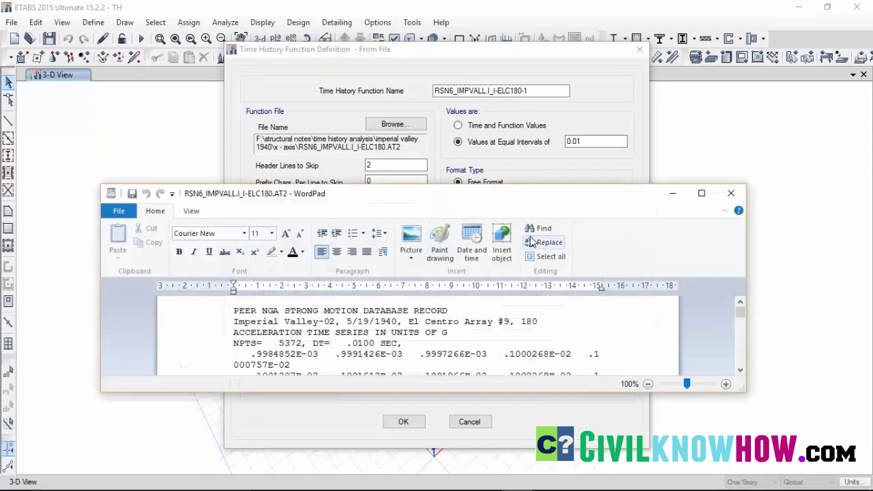
drag(451, 187, 454, 37)
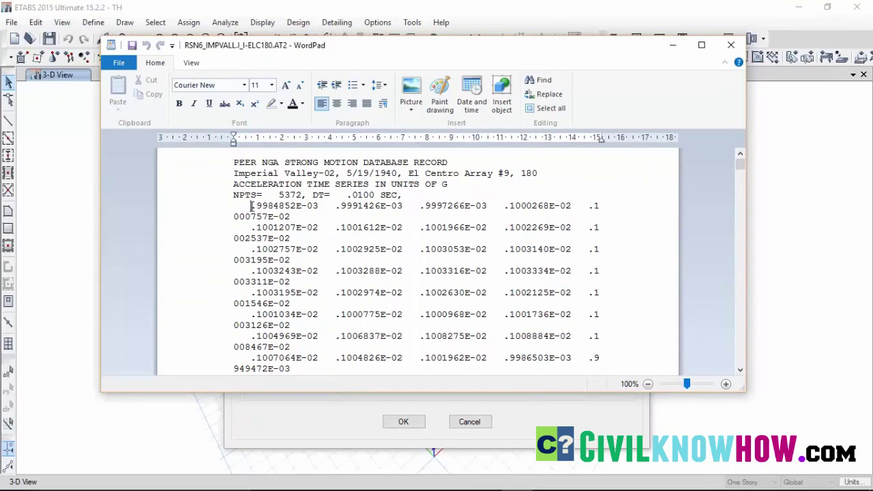
click(233, 161)
click(250, 205)
click(730, 45)
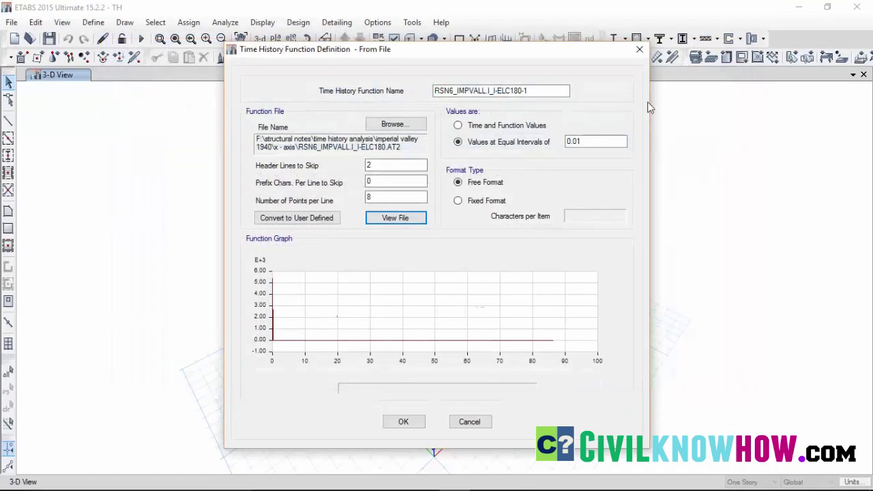
Step: Set the header lines to skip to 4 and the number of points per line to 1
double_click(367, 166)
text(4)
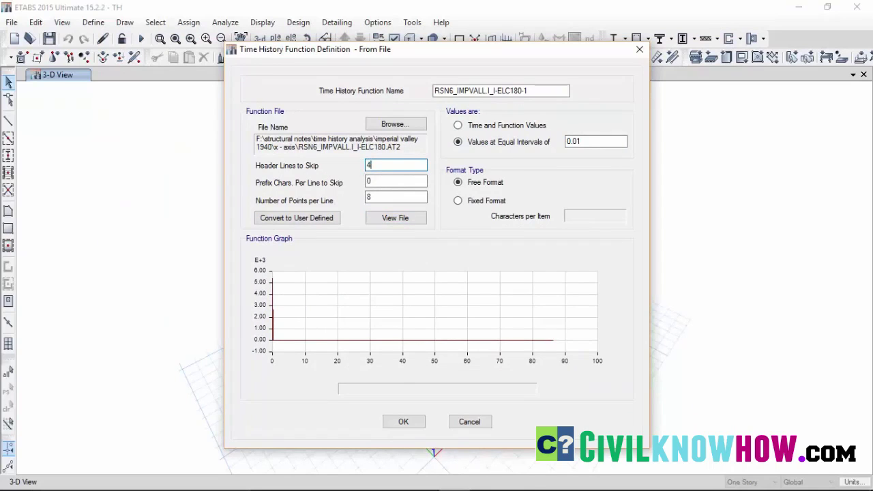
click(386, 197)
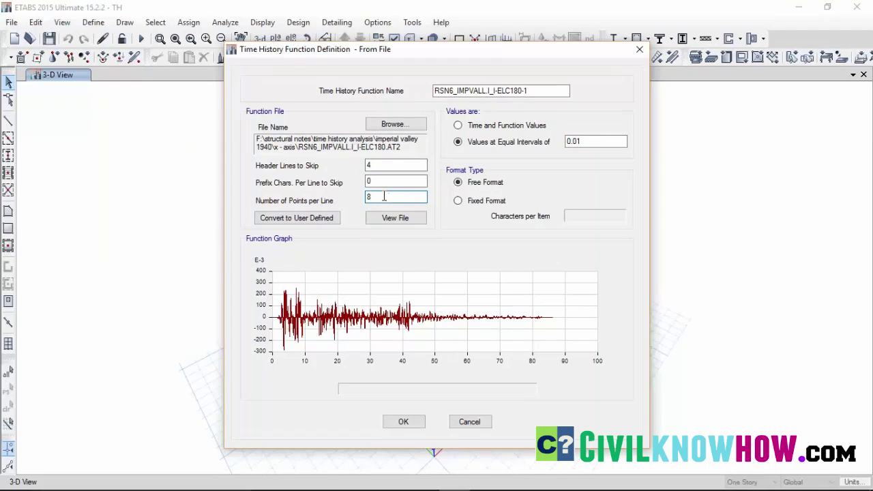
drag(384, 197, 362, 196)
text(1)
click(409, 181)
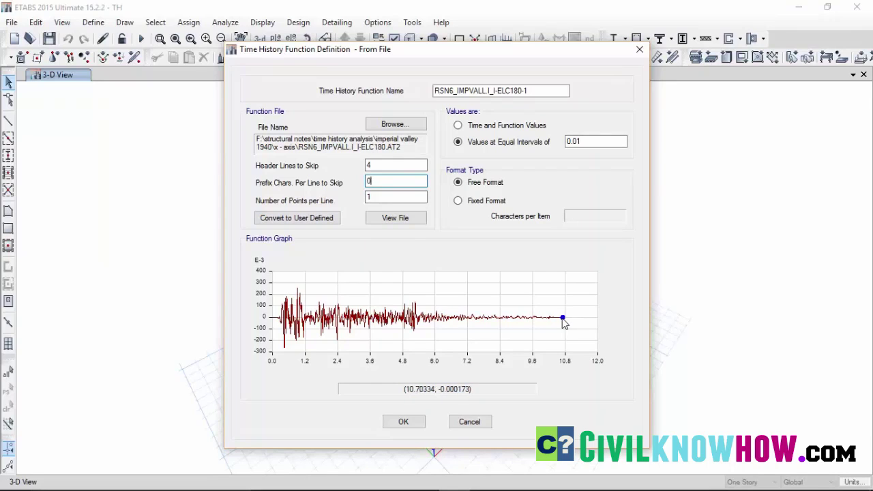
Step: Try 2 points per line for the x-axis function data
drag(375, 197, 366, 199)
text(2)
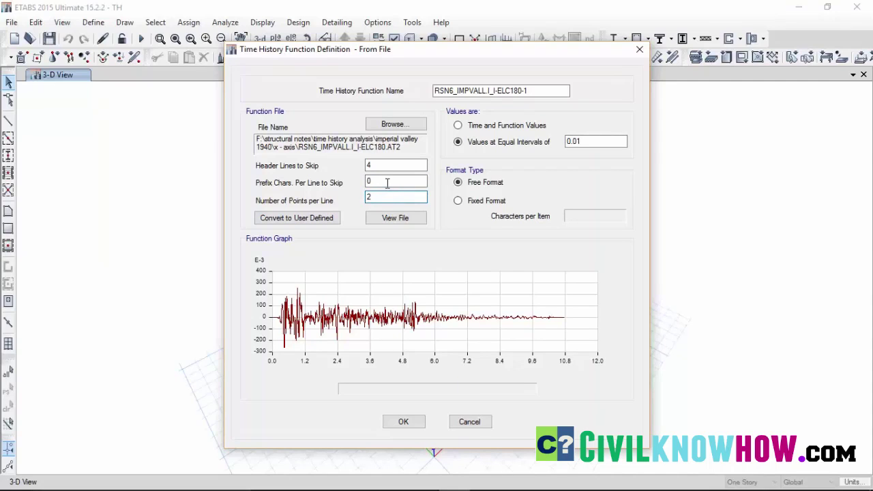
click(387, 183)
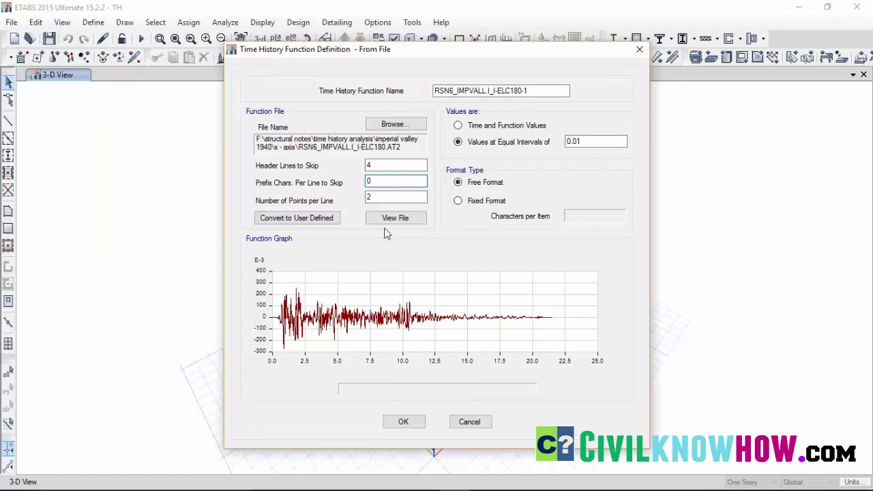
Step: Set the number of points per line back to 1 and accept the x-axis time history function
double_click(369, 198)
text(1)
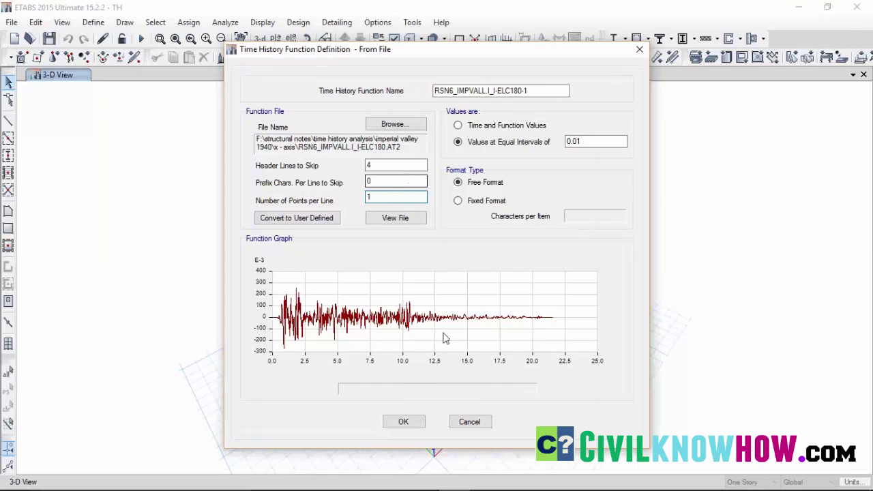
click(403, 423)
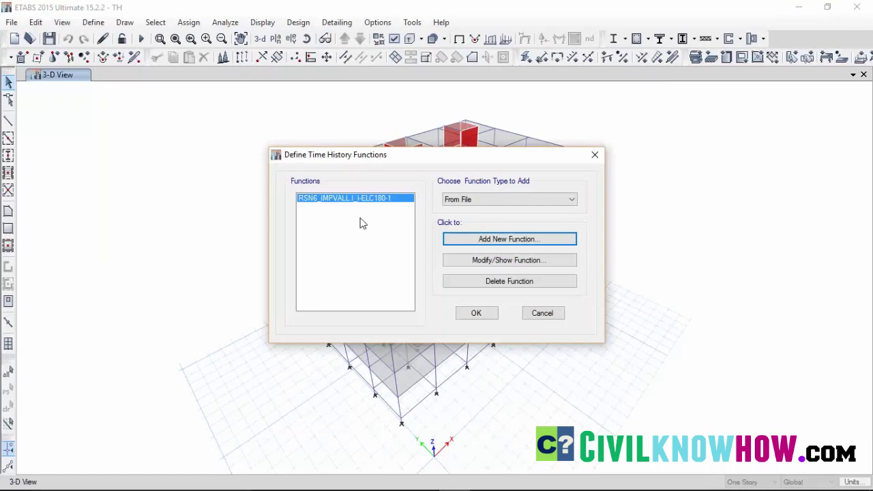
Step: Add another From File time history function and load RSN6_IMPVALL.I_I-ELC270.AT2 from the y - axis folder of imperial valley 1940
click(516, 240)
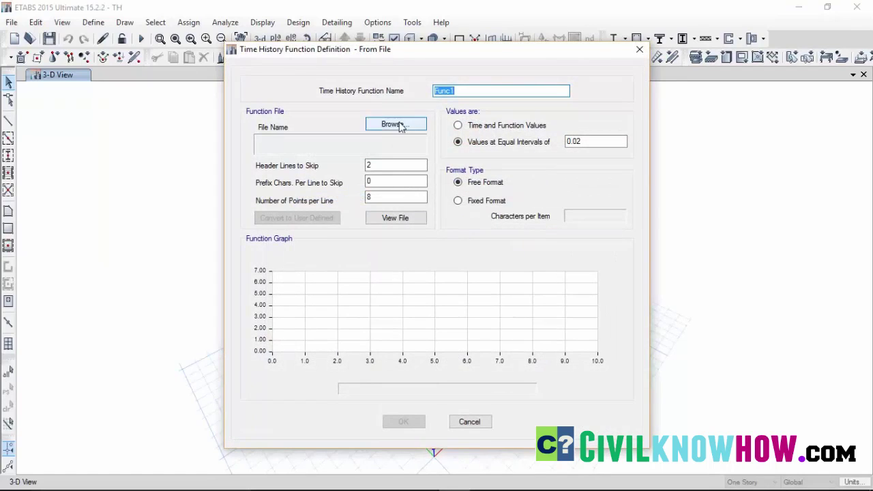
click(399, 125)
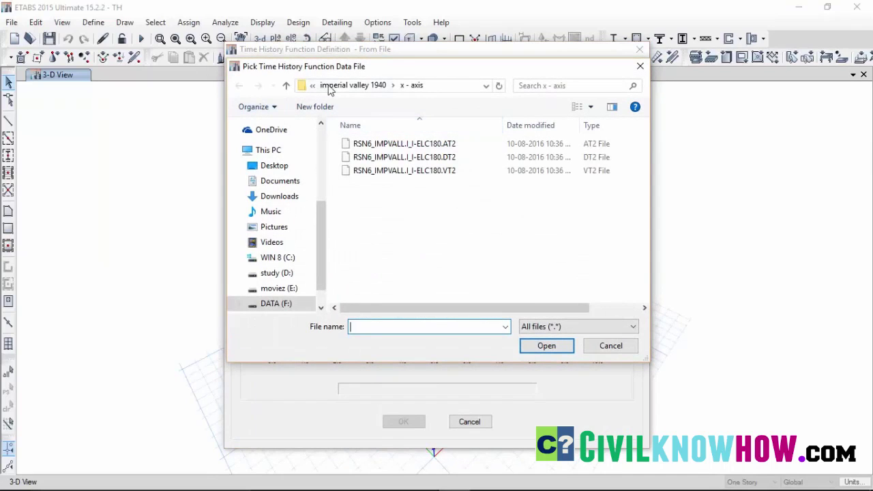
click(347, 88)
click(368, 158)
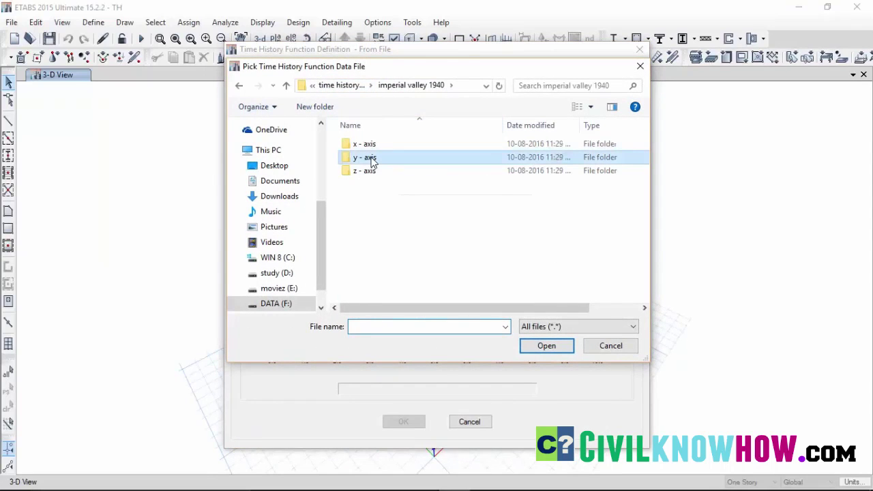
double_click(371, 159)
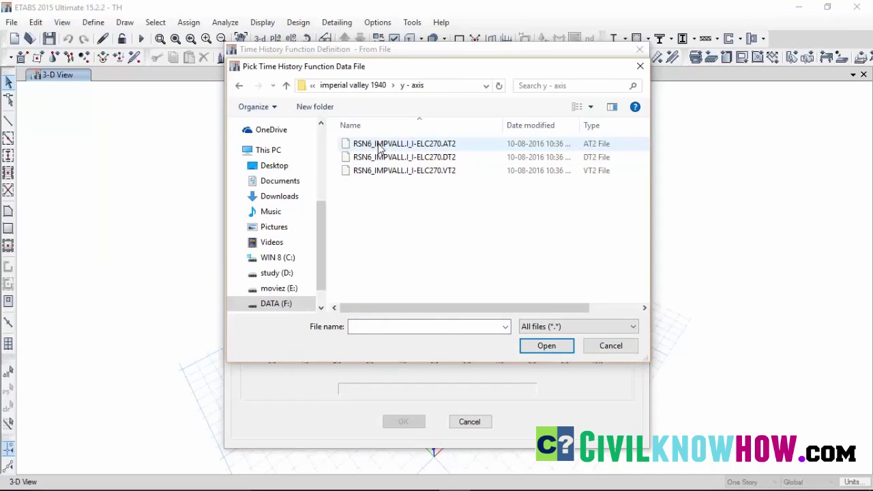
click(380, 145)
click(542, 346)
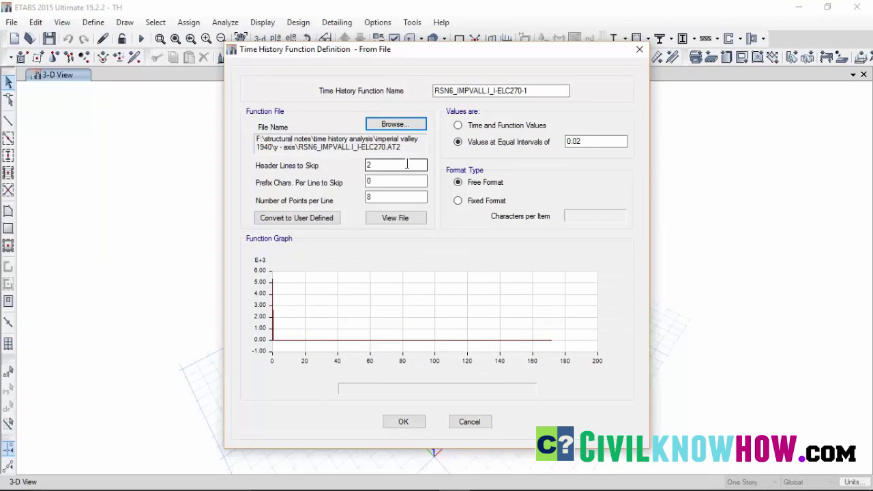
Step: Set the y-axis function's equal interval to 0.01, header lines to skip to 4 and points per line to 1, and accept the time history functions
click(589, 141)
click(589, 141)
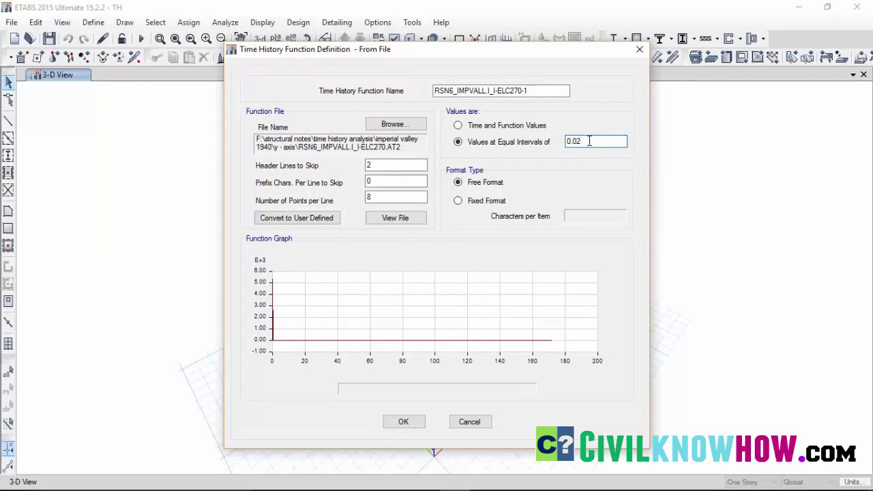
text(1)
double_click(374, 165)
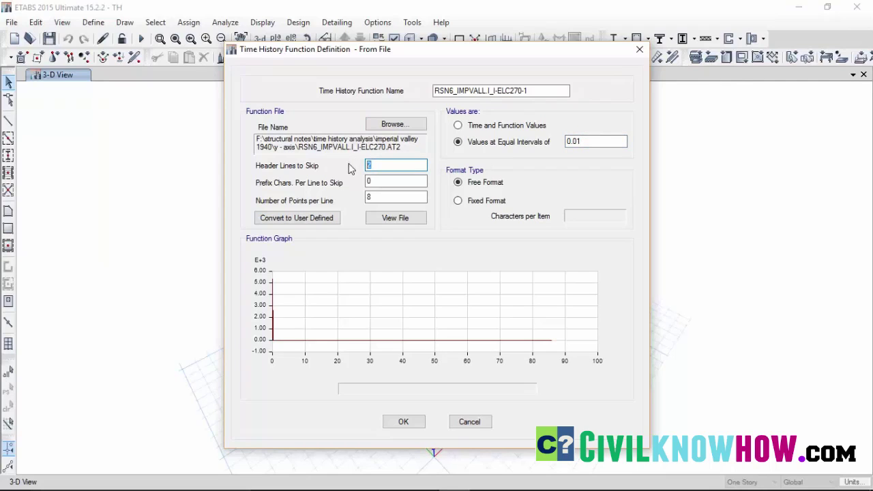
text(4)
double_click(372, 198)
text(1)
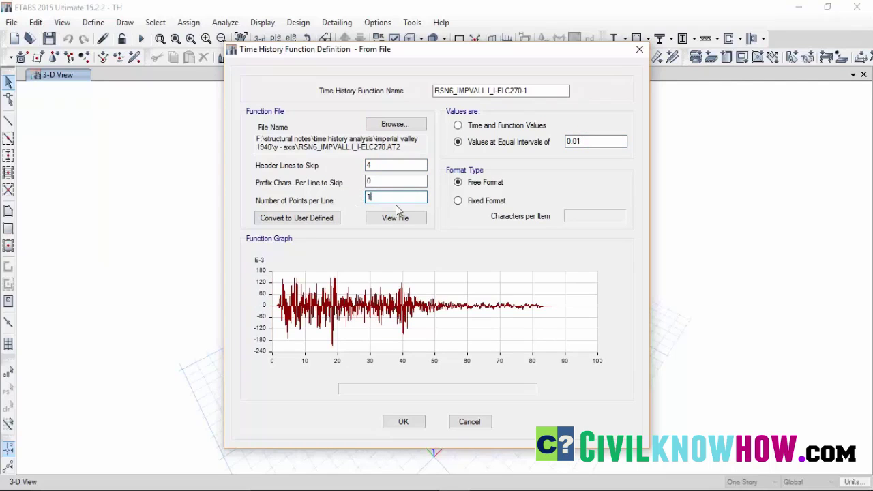
click(398, 180)
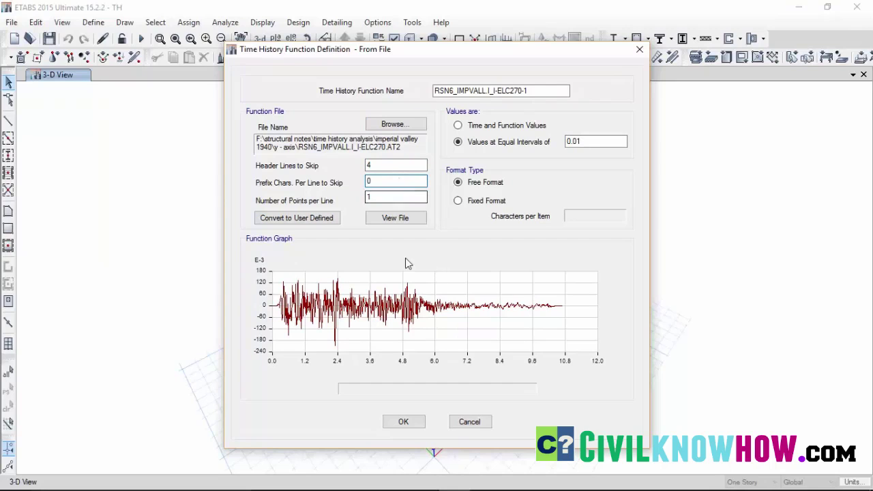
click(403, 422)
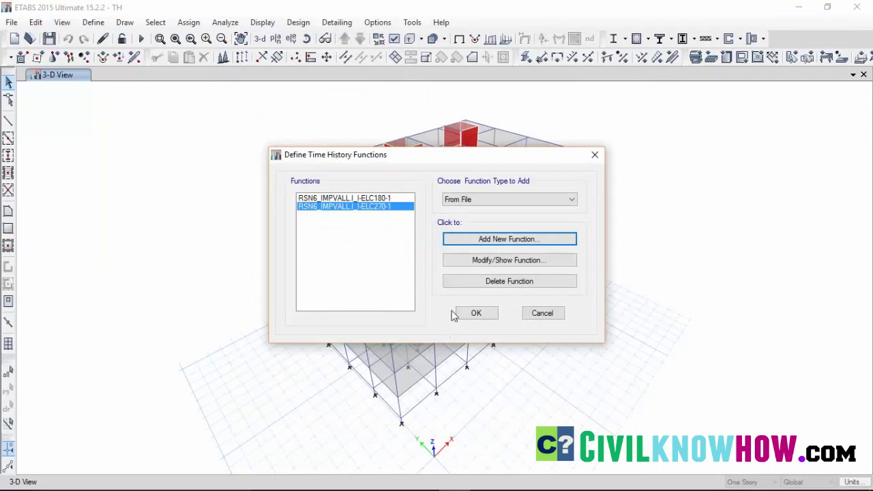
click(475, 314)
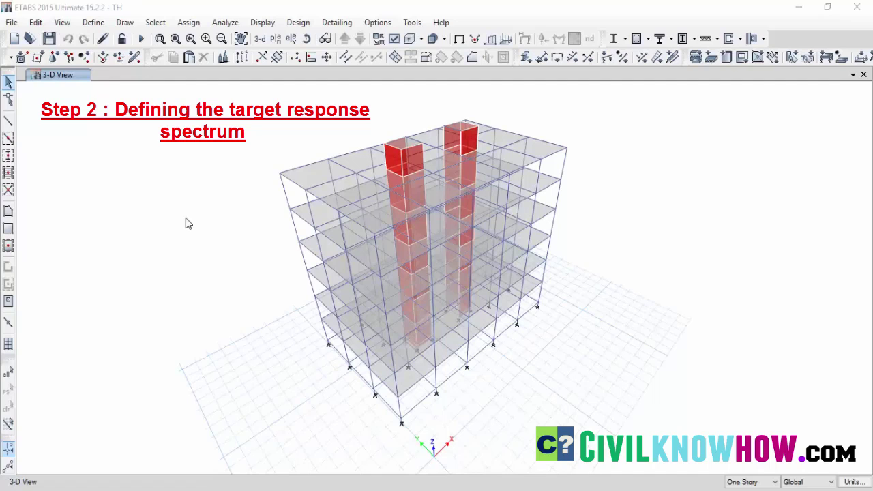
Step: Add a new ASCE7-10 response spectrum function and name it Target response spectrum
click(94, 22)
mouse_move(150, 196)
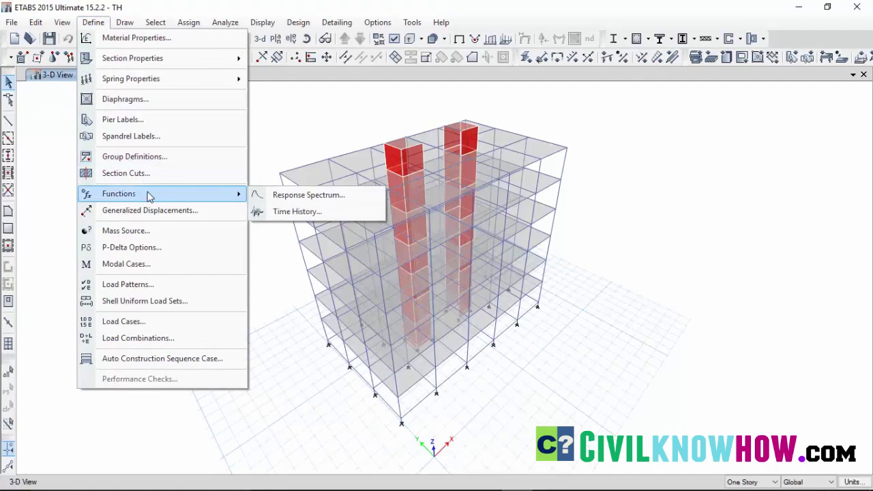
click(294, 196)
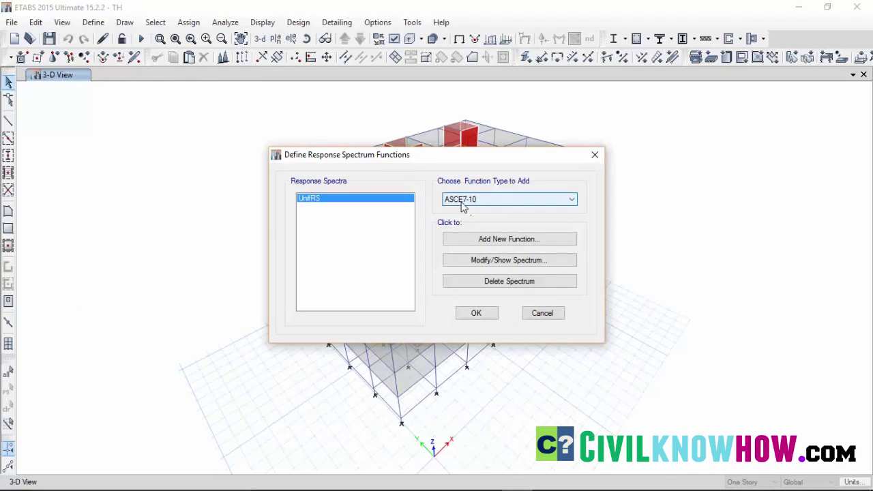
click(505, 239)
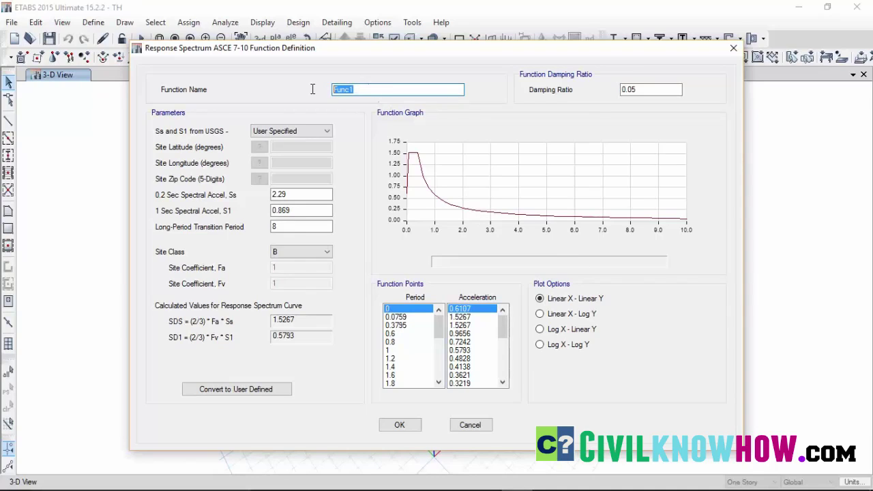
text(Target response spectrum)
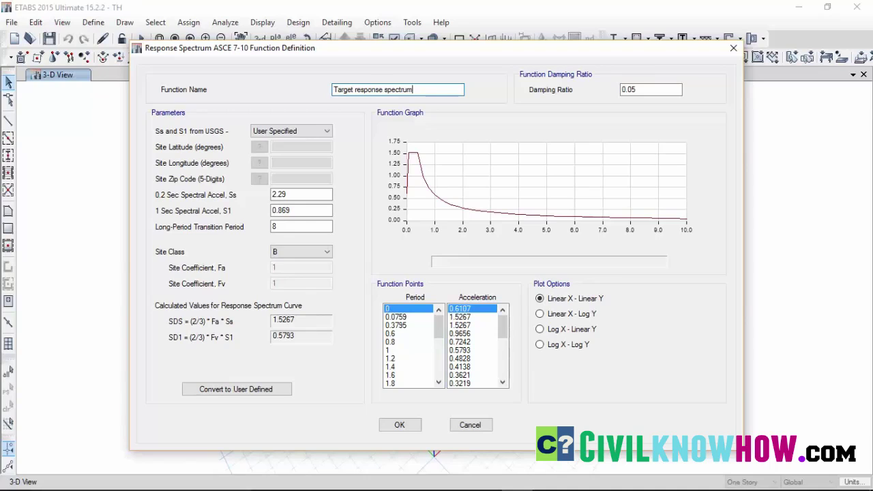
Step: Set the 0.2 sec spectral acceleration Ss to 1.145 and the 1 sec spectral acceleration S1 to 0.52
click(302, 192)
double_click(281, 194)
text(1)
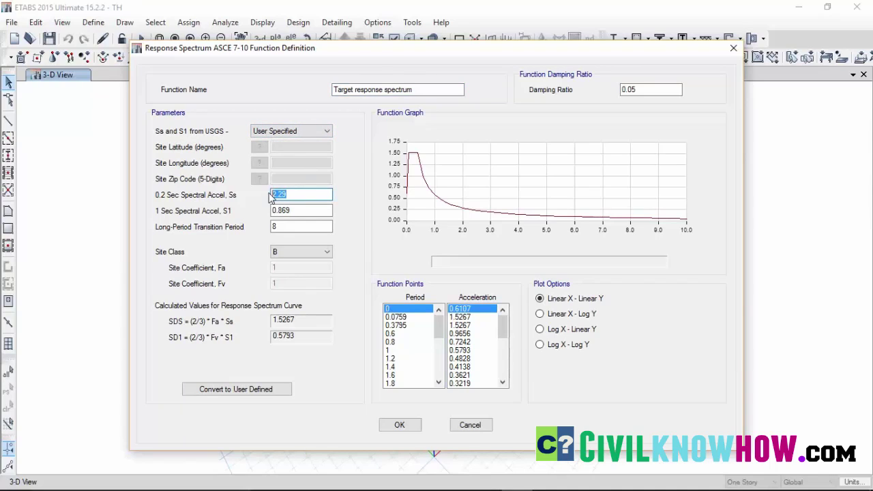
text(.145)
drag(330, 210, 254, 208)
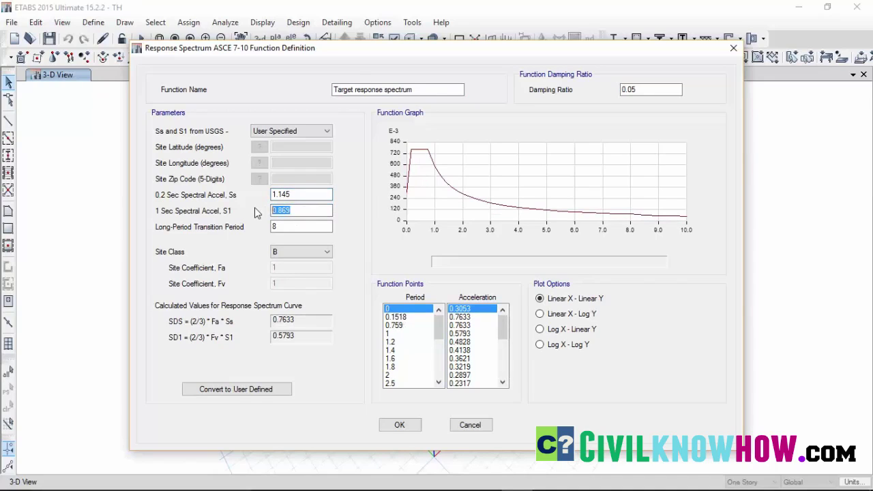
text(0.52)
Step: Set the site class to D and accept the target response spectrum function
click(327, 252)
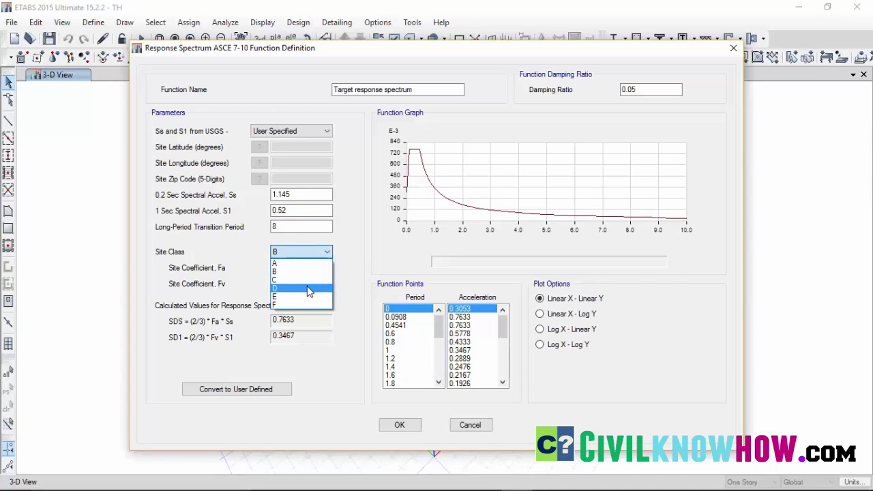
click(308, 289)
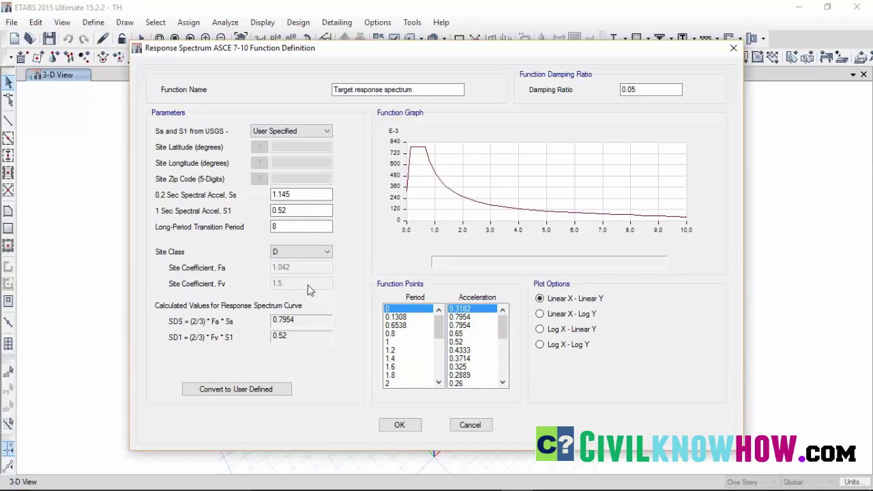
mouse_move(409, 166)
click(401, 425)
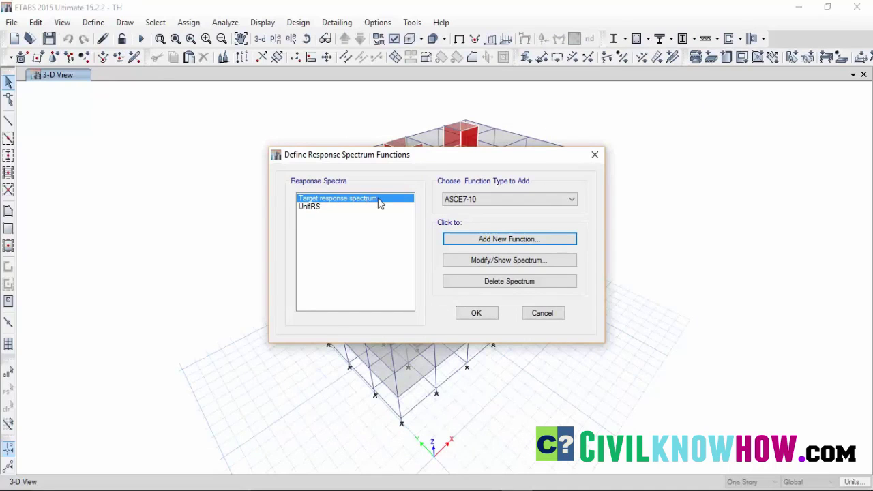
click(475, 312)
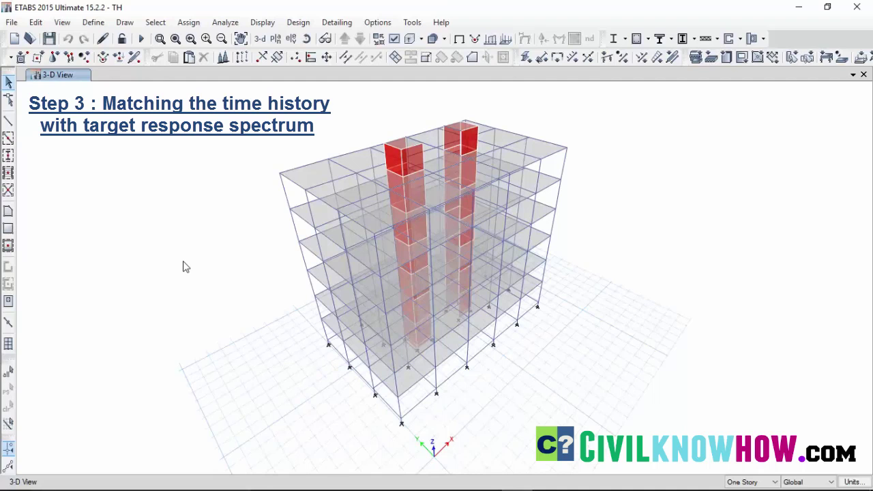
Step: Add a new time history function of type Matched to Response Spectrum and name it THx_scaled
click(93, 23)
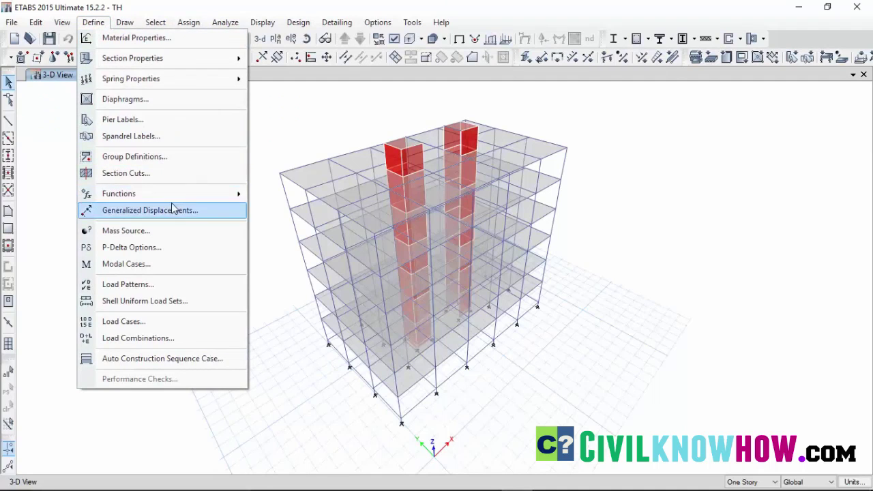
mouse_move(175, 193)
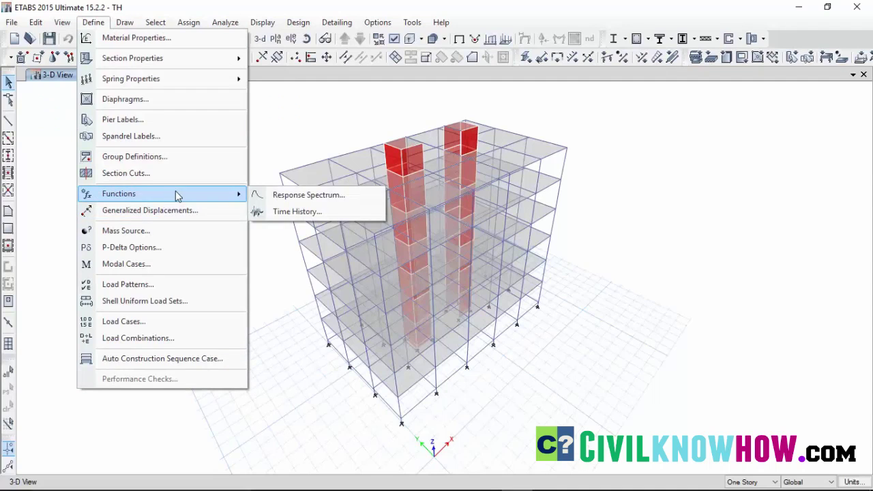
click(295, 211)
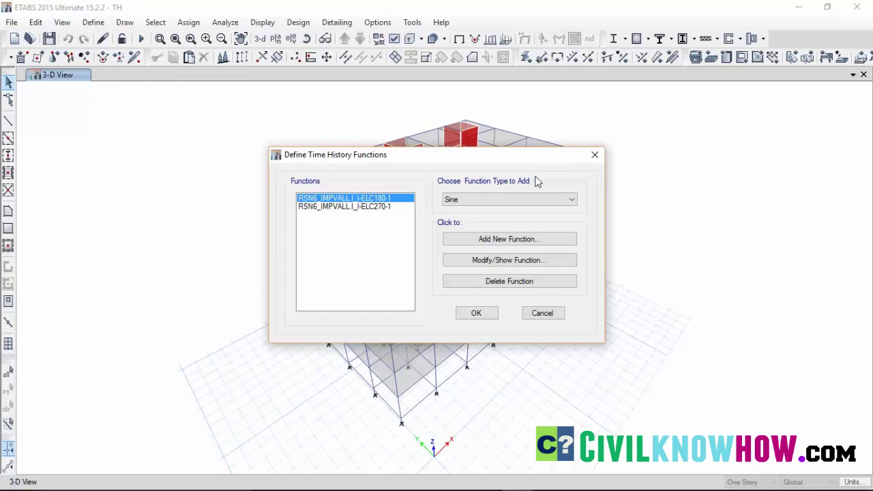
click(566, 198)
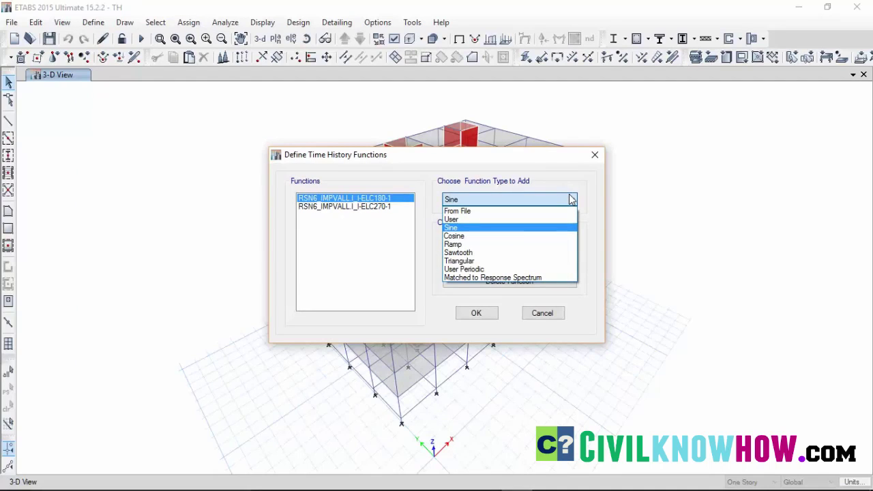
click(514, 277)
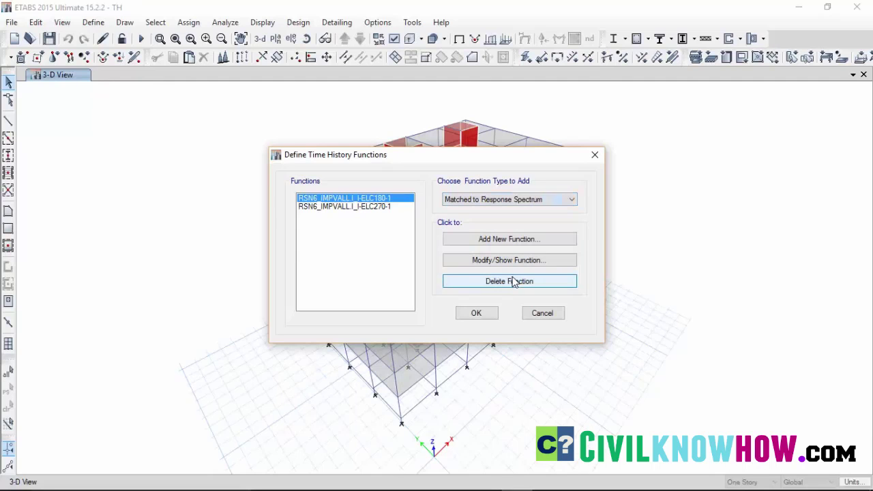
click(498, 240)
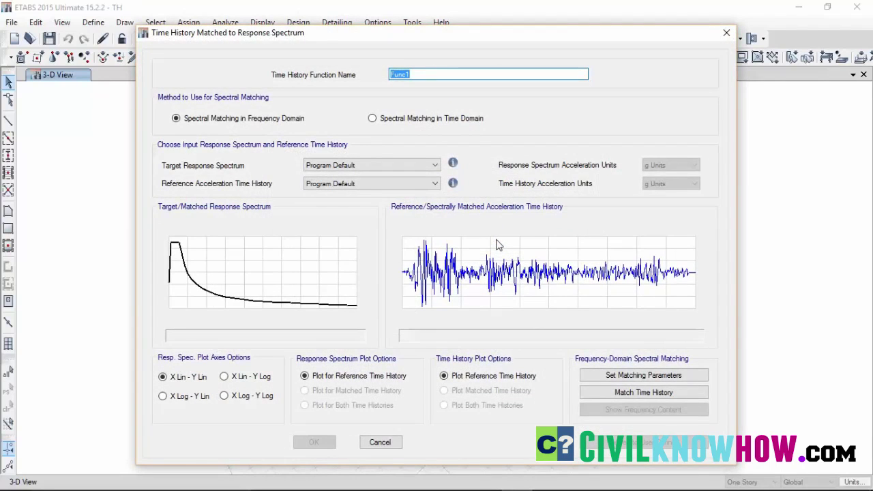
click(417, 74)
drag(416, 74, 379, 77)
text(THx_sc)
text(aled)
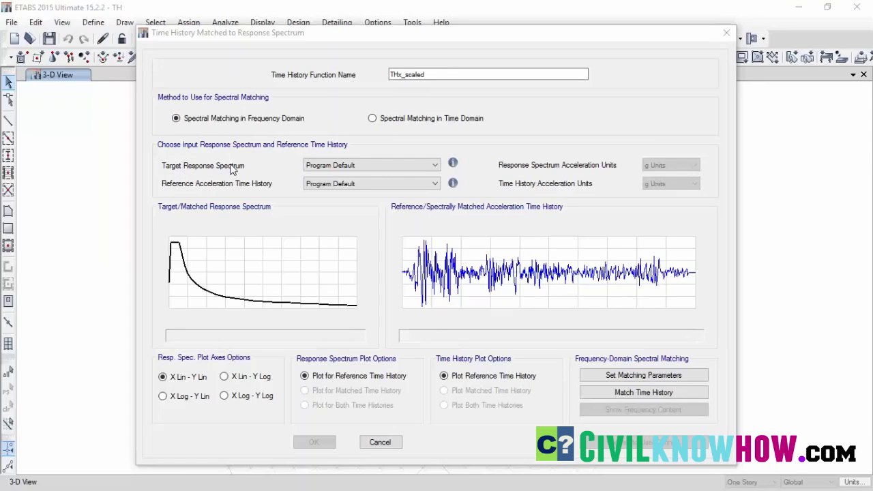
Step: Use Target response spectrum as the target and RSN6_IMPVALL.I_I-ELC180-1 as the reference acceleration time history for THx_scaled
click(435, 166)
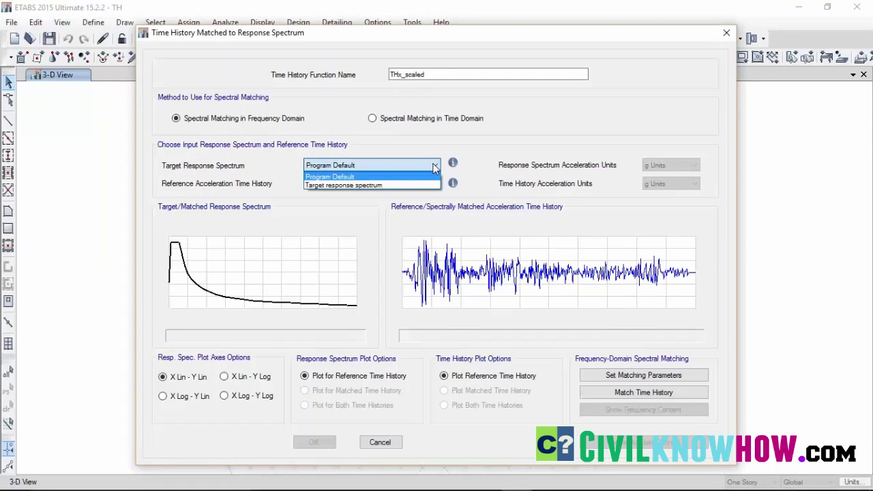
click(361, 185)
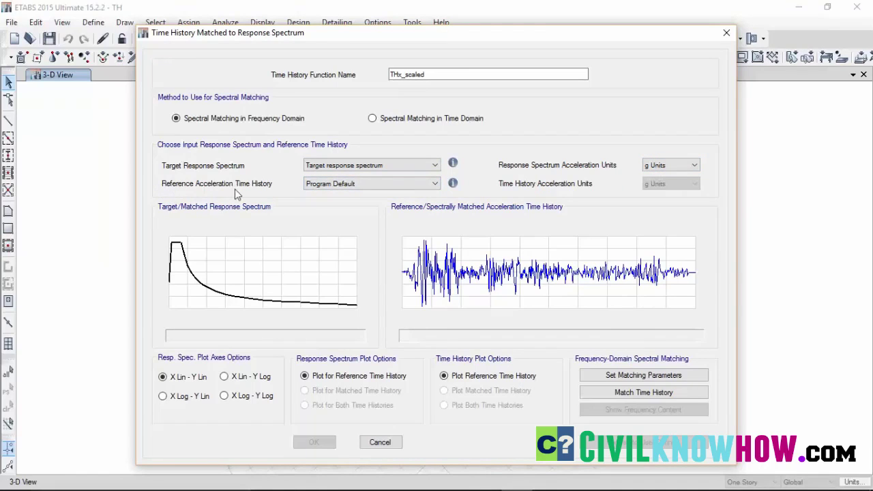
click(436, 185)
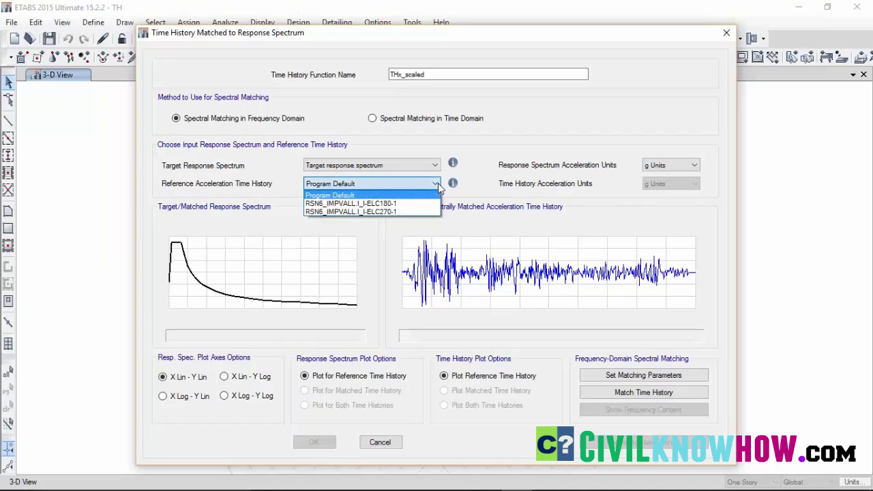
click(402, 203)
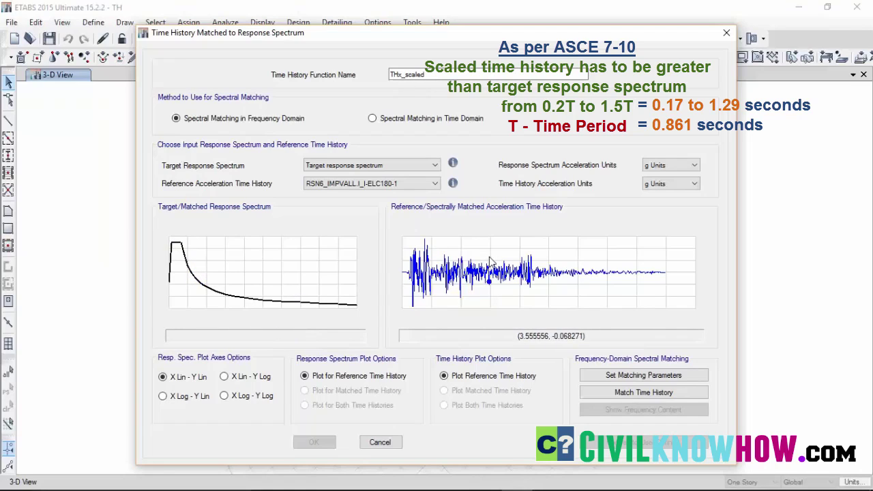
Step: Try matching the time history in the frequency domain with the program determined frequency range
click(632, 376)
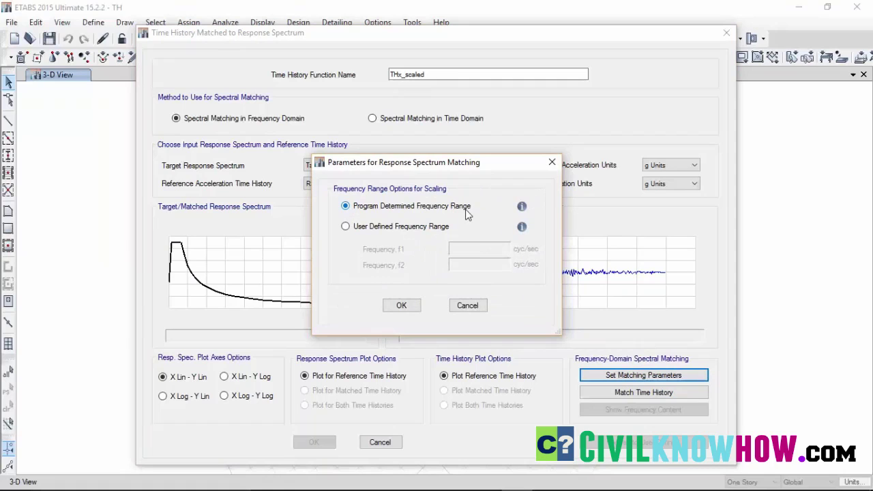
click(413, 307)
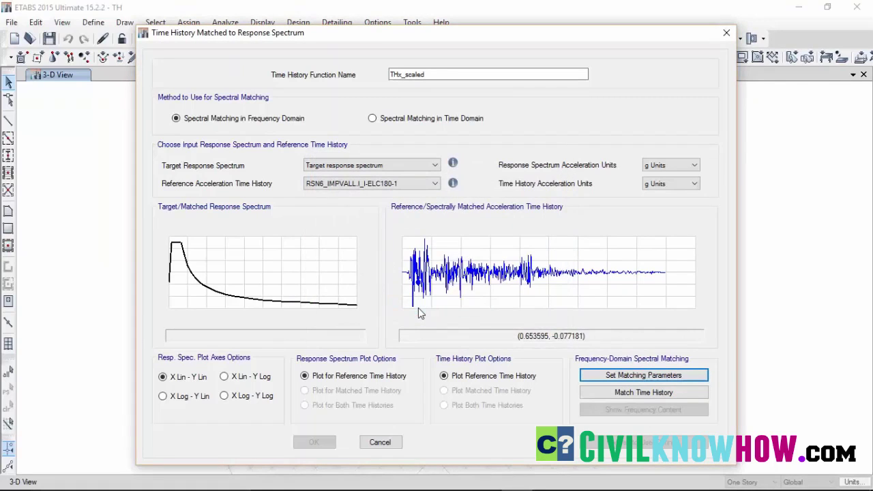
click(621, 397)
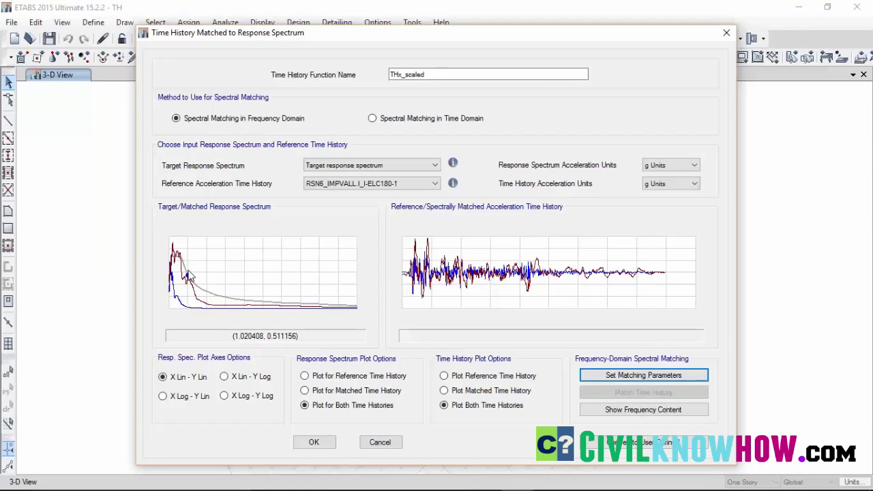
Step: Match THx_scaled in the time domain with the default matching parameters and accept the function
click(372, 118)
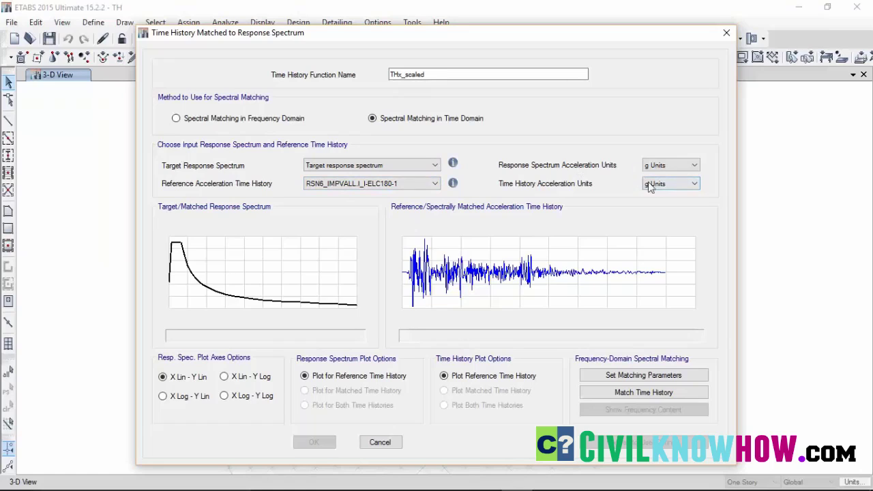
click(628, 375)
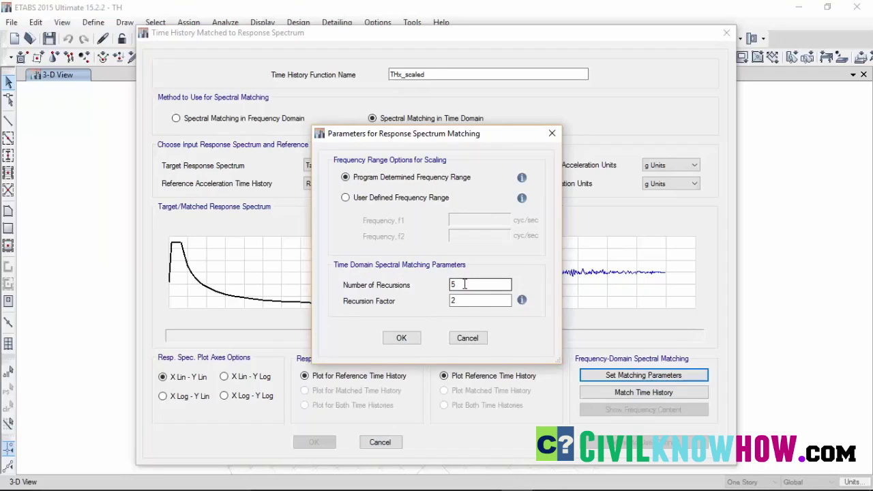
click(401, 338)
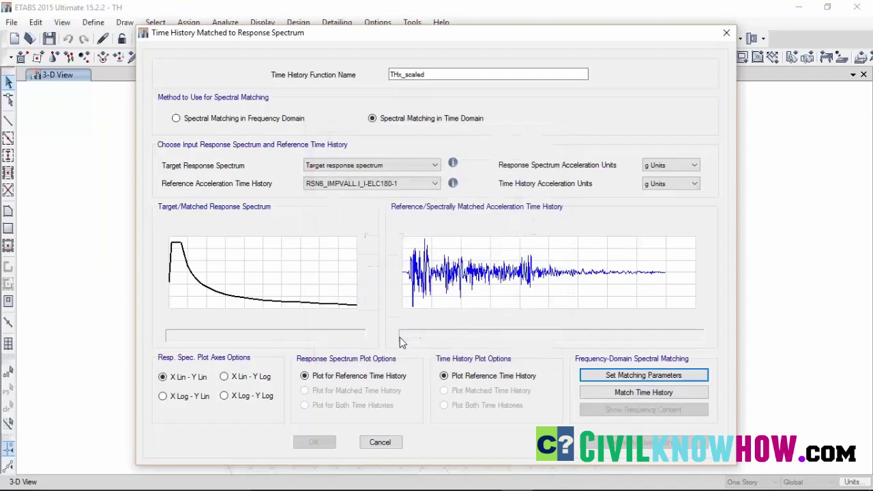
click(614, 393)
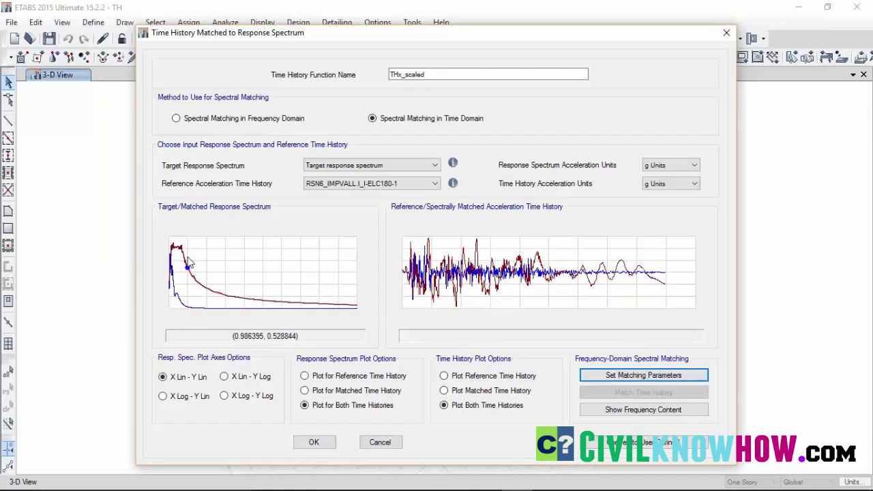
click(314, 442)
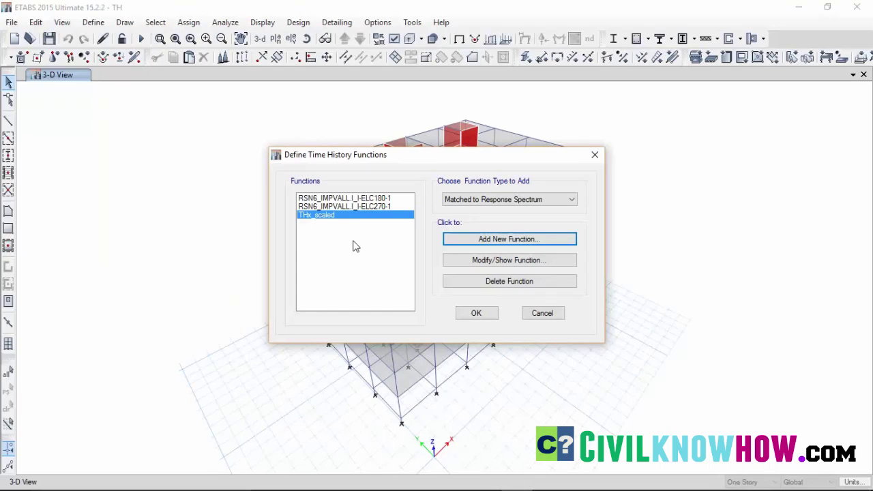
Step: Add another spectrum-matched time history function named THy_scaled, using spectral matching in the time domain
click(530, 241)
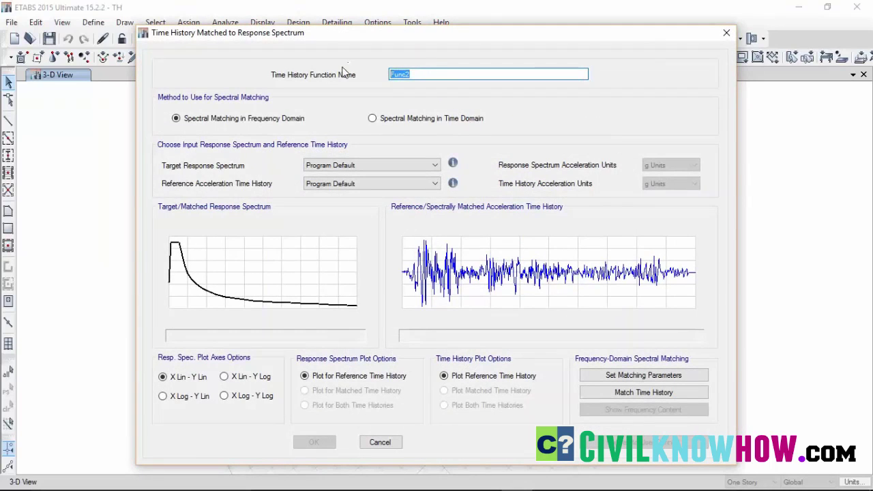
text(THy_scaled)
click(372, 119)
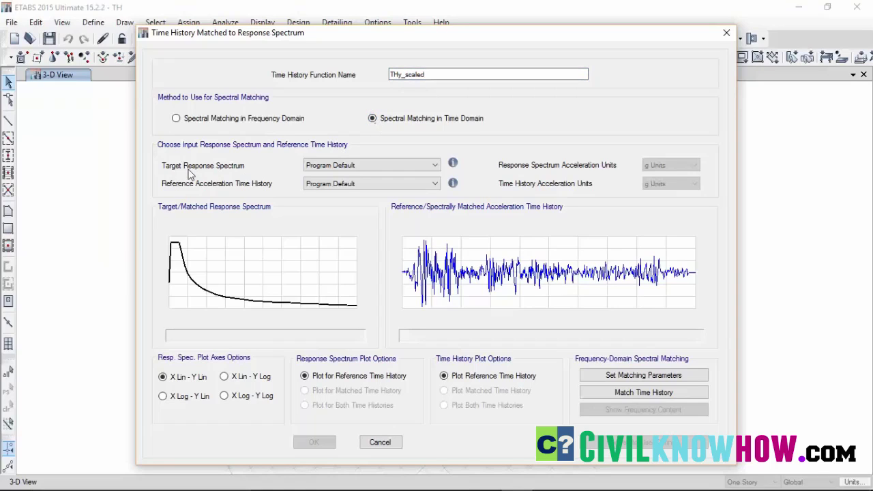
Step: Use Target response spectrum as the target and RSN6_IMPVALL.I_I-ELC270-1 as the reference acceleration time history for THy_scaled
click(435, 165)
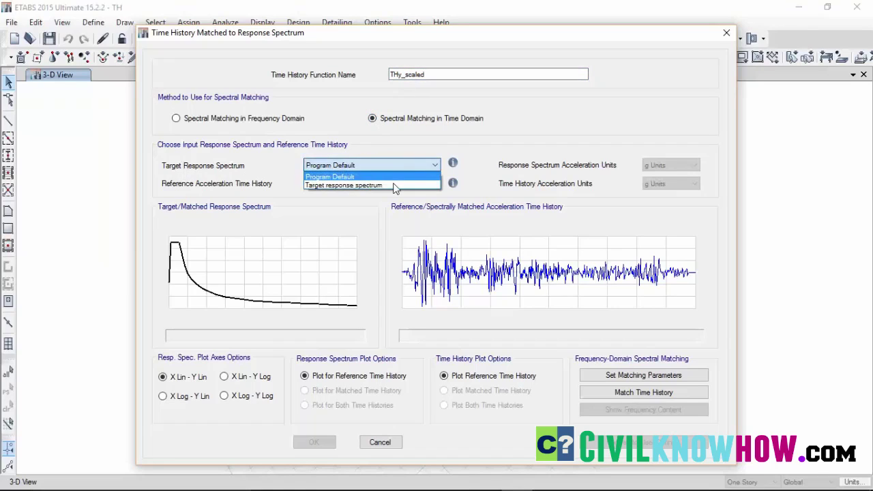
click(384, 182)
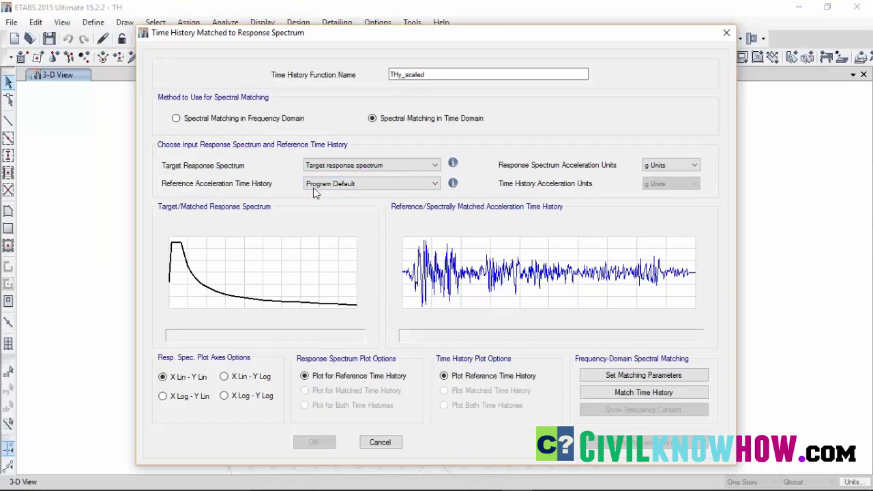
click(430, 184)
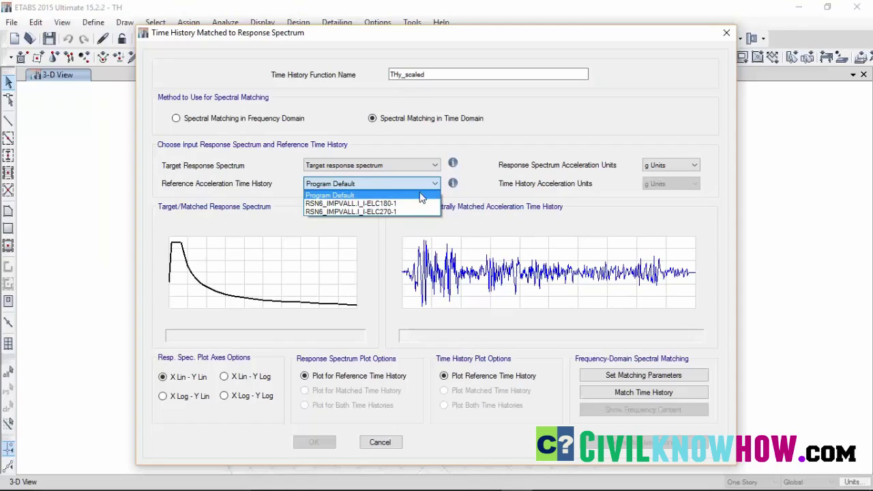
click(390, 212)
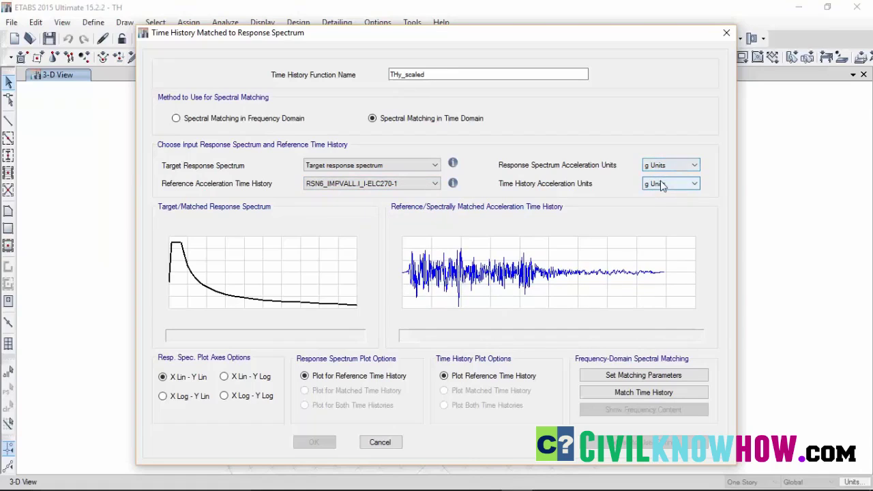
Step: Match the THy_scaled time history to the target spectrum and accept the time history function definitions
click(637, 394)
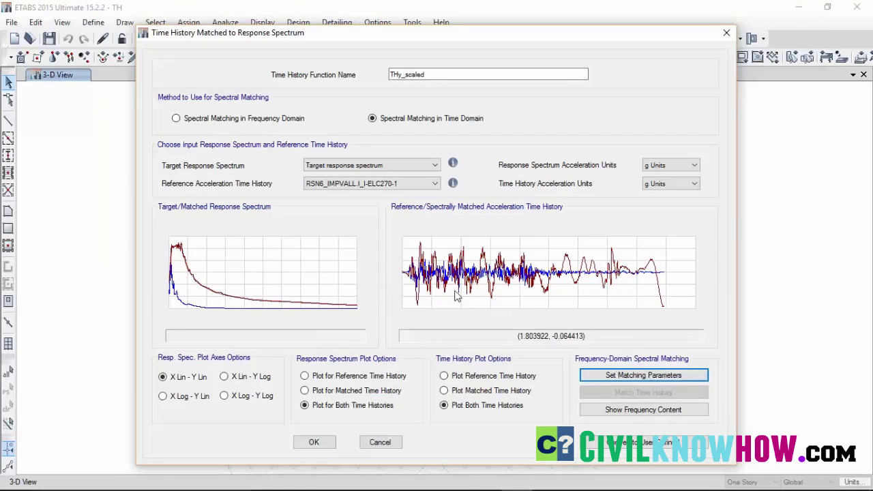
click(315, 444)
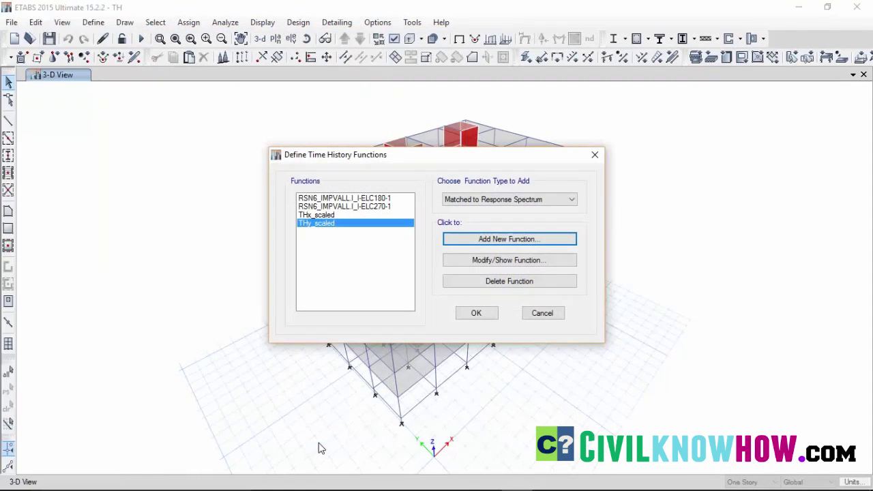
click(488, 317)
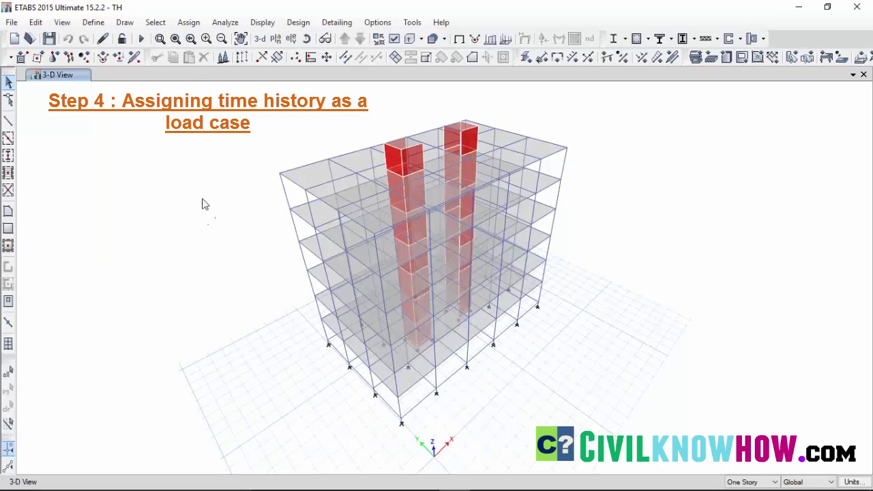
Step: Add a new load case and name it Time H
click(94, 22)
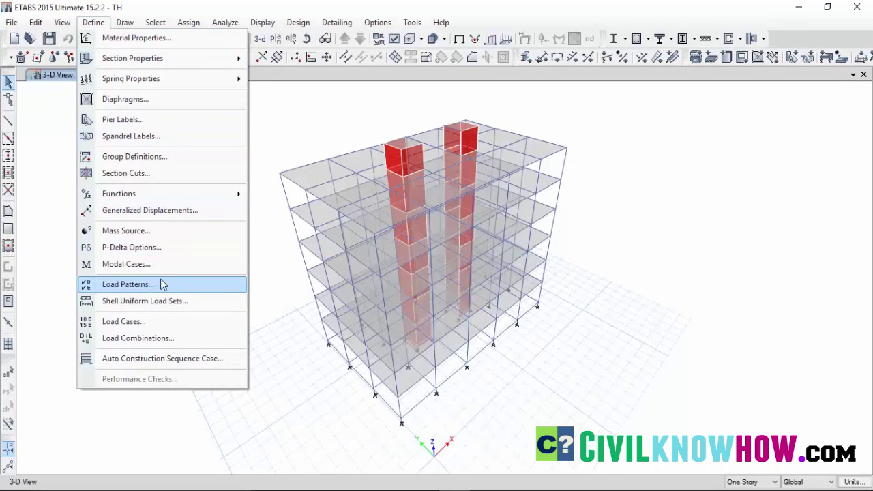
click(160, 323)
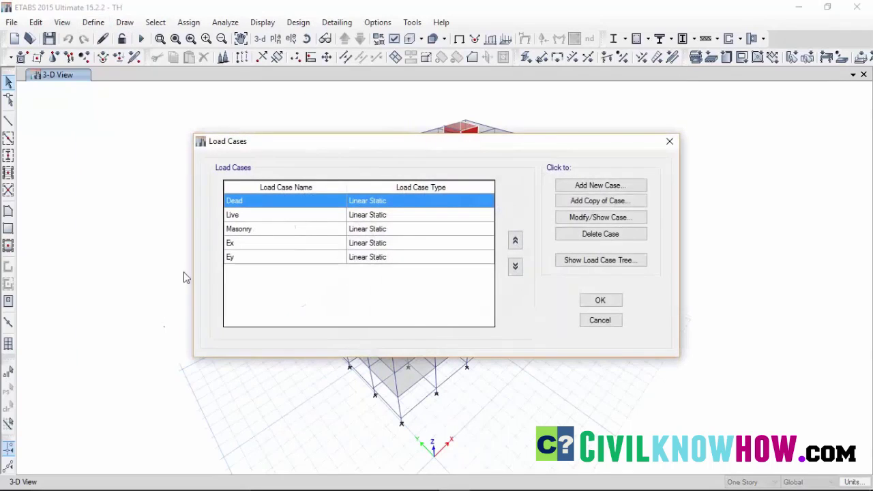
click(586, 190)
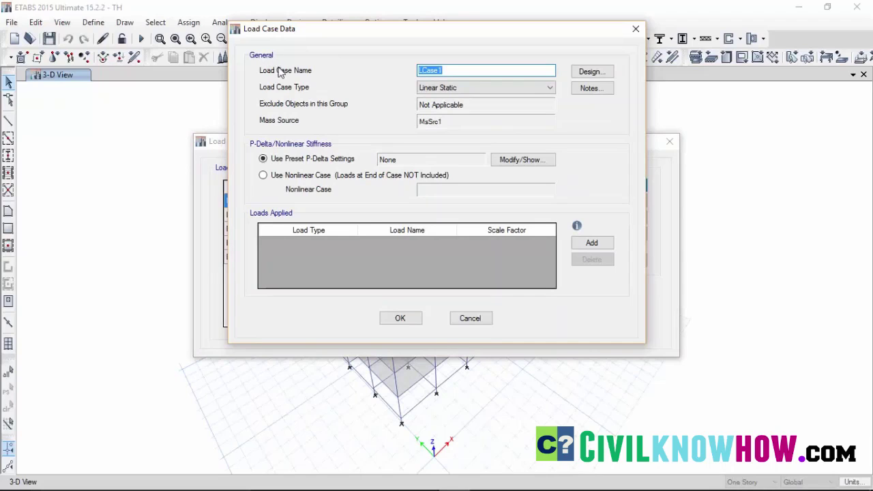
click(449, 70)
drag(450, 70, 403, 69)
text(Time H)
Step: Set the load case type to Time History with the Linear Modal subtype
click(550, 87)
click(454, 132)
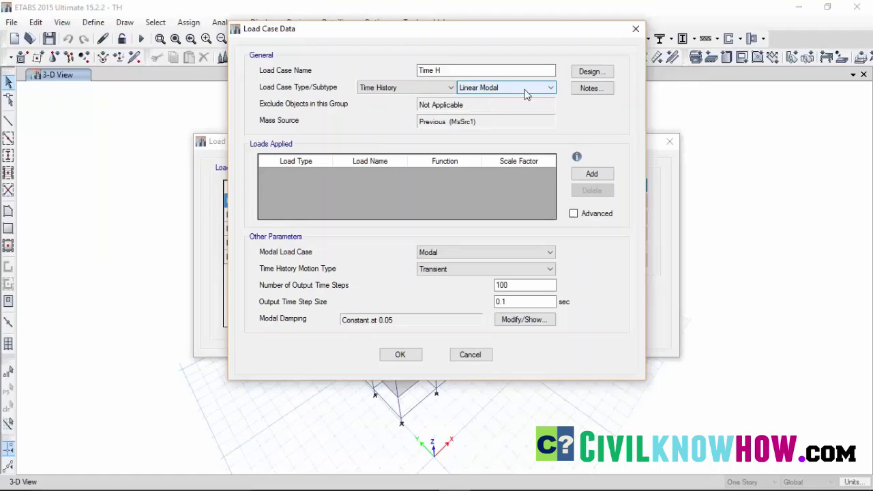
click(549, 88)
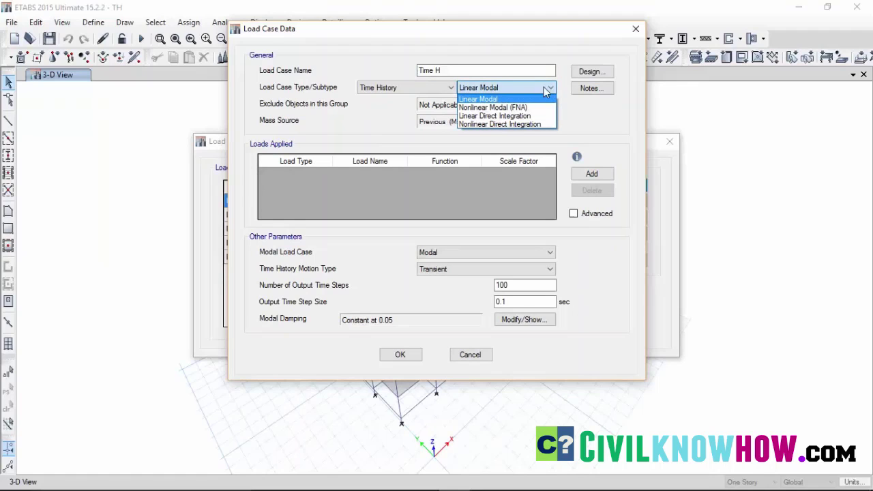
click(483, 100)
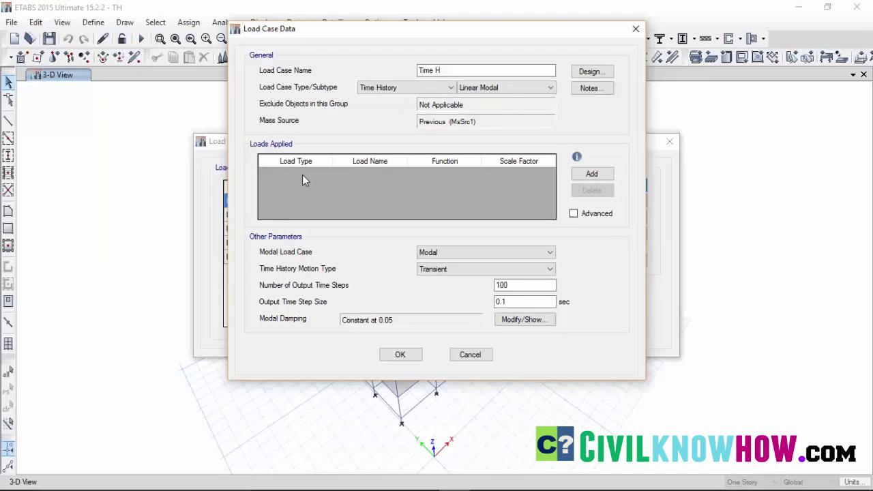
Step: Add an Acceleration load in the U1 direction using the THx_scaled function to the Time H load case
click(592, 175)
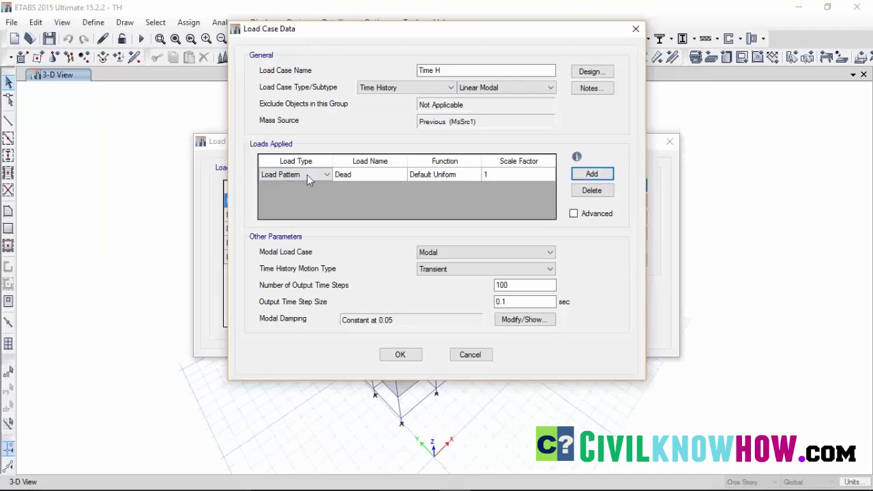
click(326, 175)
click(327, 175)
click(308, 194)
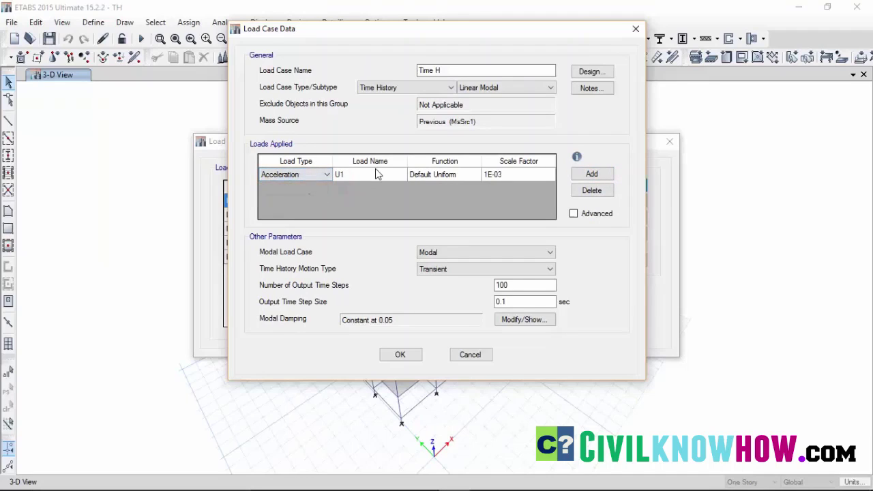
click(438, 179)
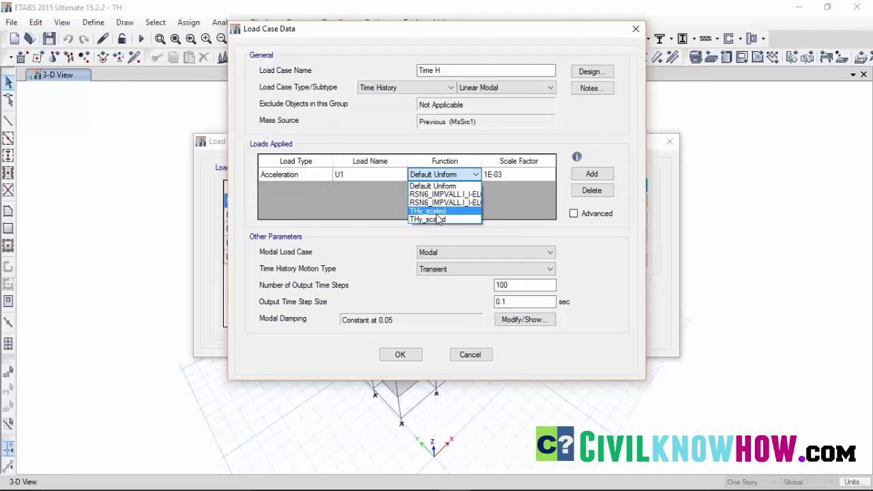
click(437, 215)
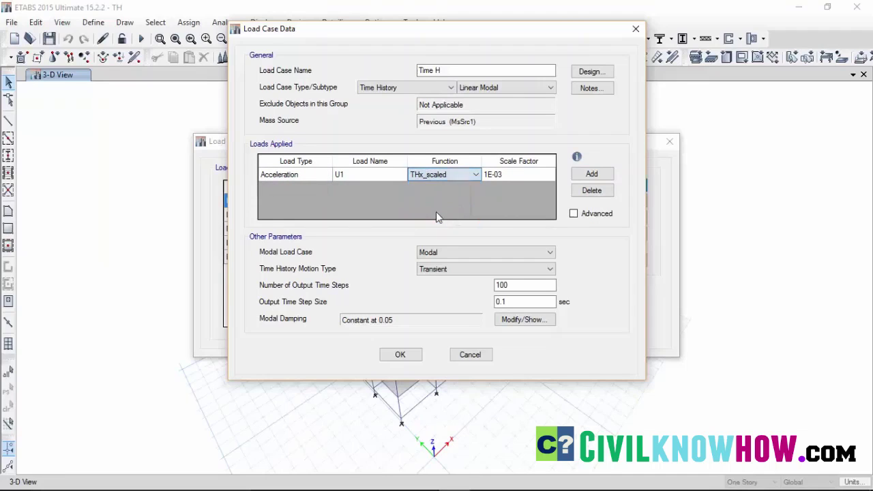
Step: Add a second Acceleration load in the U2 direction using the THy_scaled function
click(590, 175)
click(329, 190)
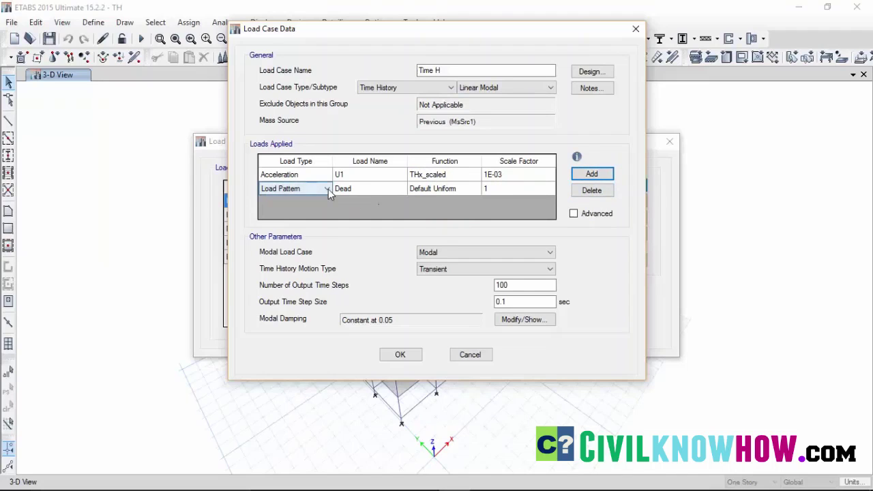
click(327, 189)
click(289, 207)
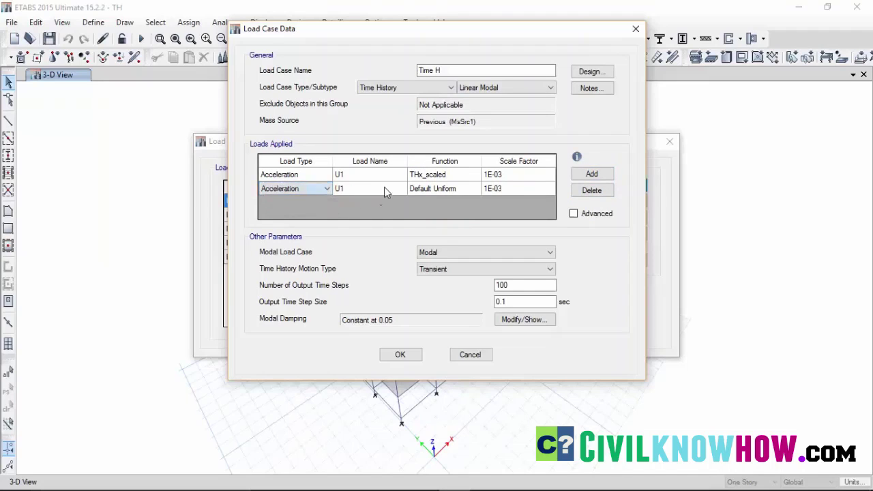
click(384, 189)
click(401, 189)
click(348, 209)
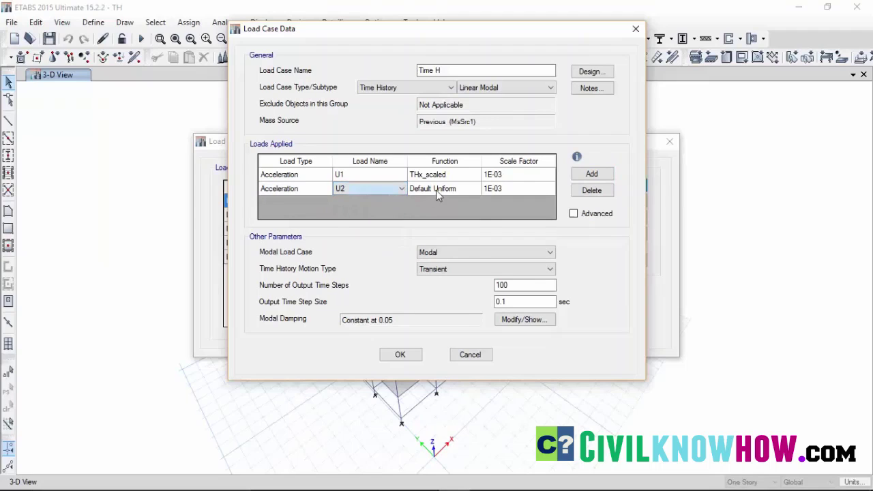
click(436, 190)
click(475, 190)
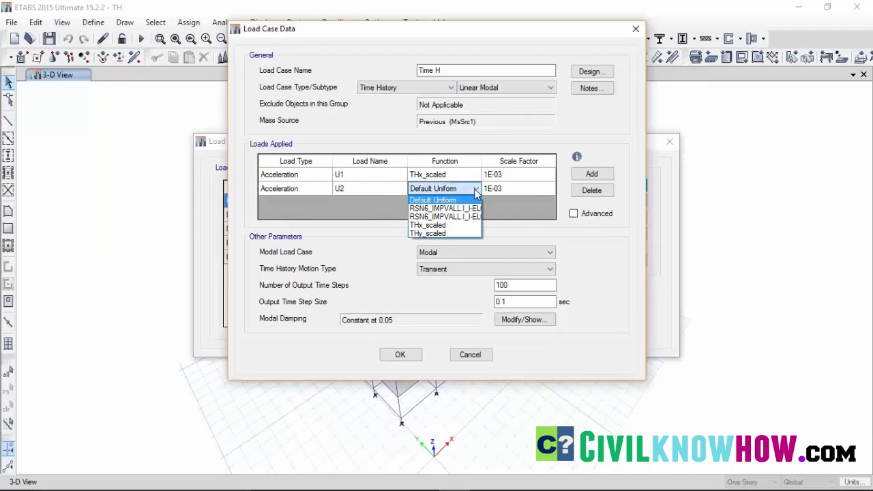
click(439, 233)
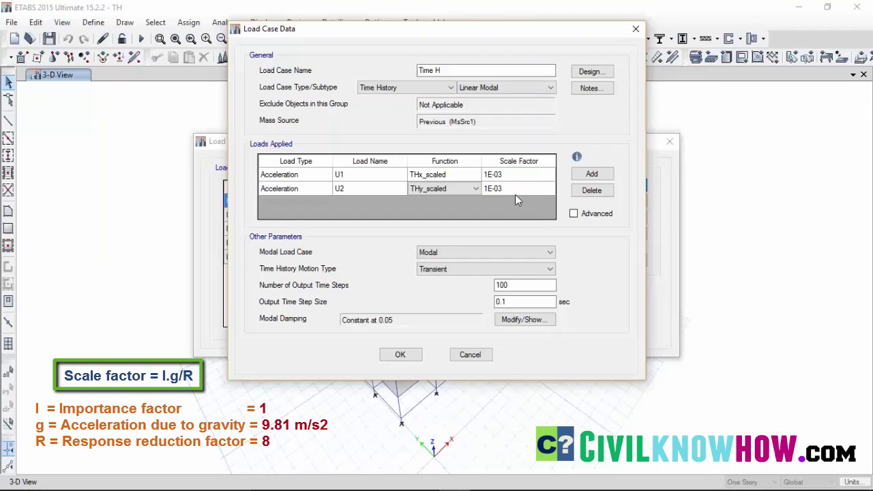
Step: Set the scale factor of both the U1 and U2 acceleration loads to 1.23
click(513, 176)
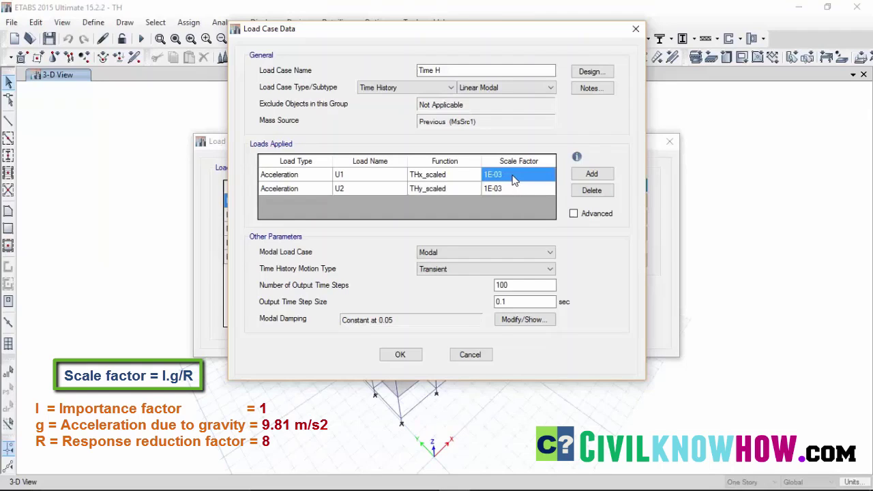
text(1.23)
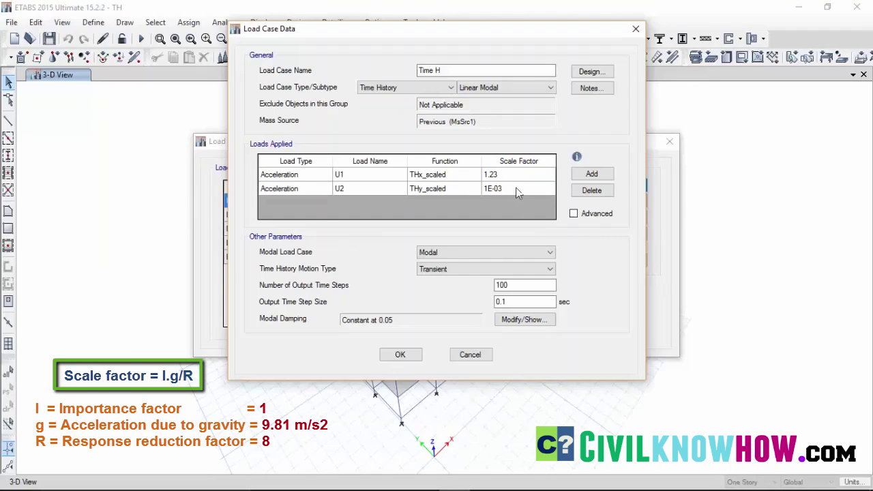
click(516, 185)
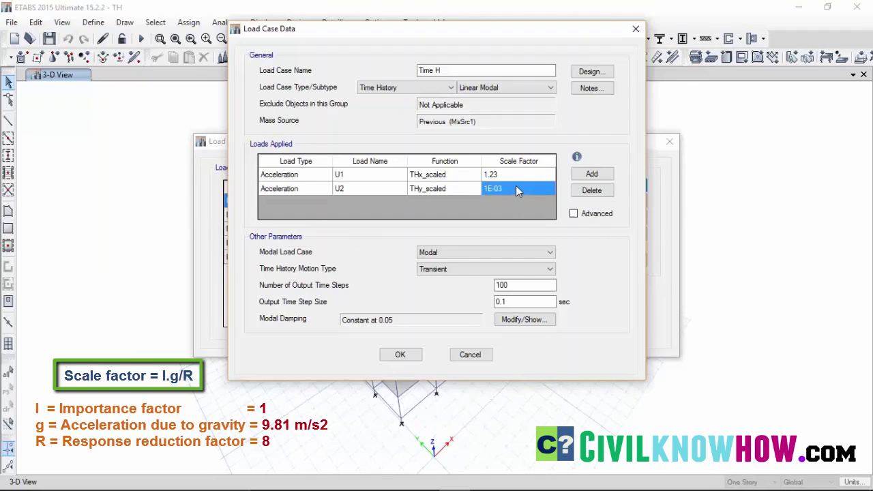
text(1.23)
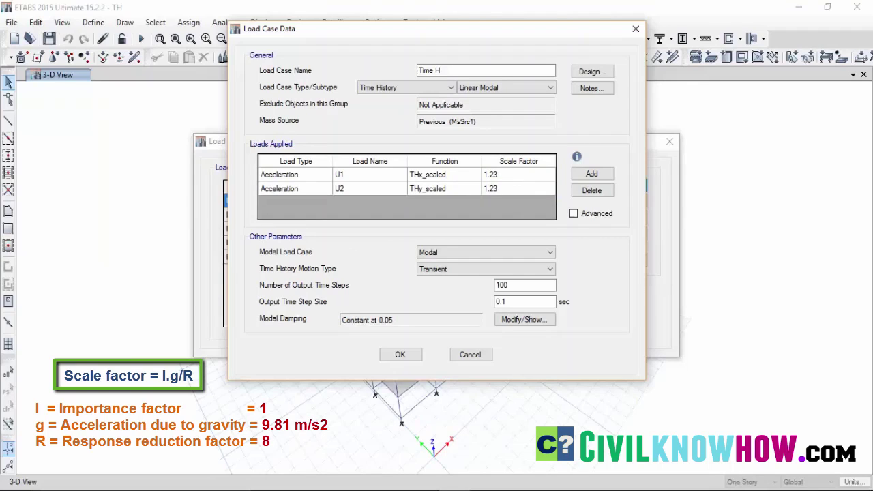
Step: Examine the advanced parameters of the applied loads, including time factor, arrival time, coordinate system and angle, and hide them again
click(573, 213)
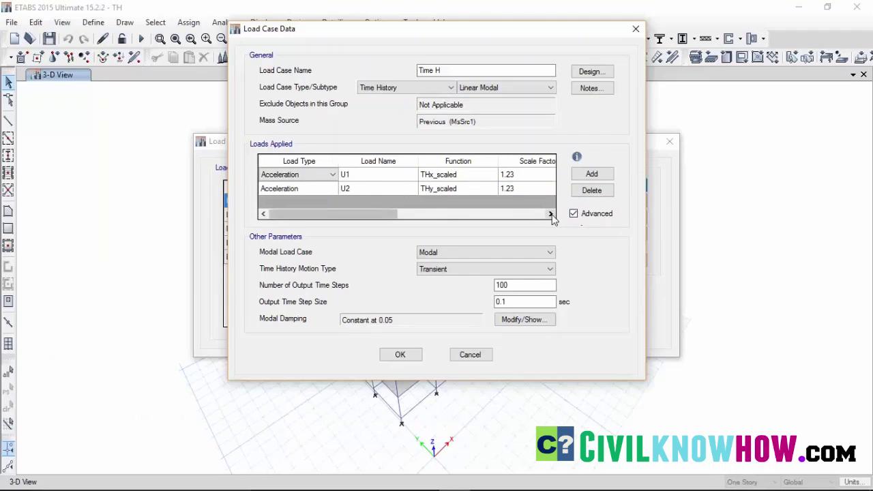
click(550, 214)
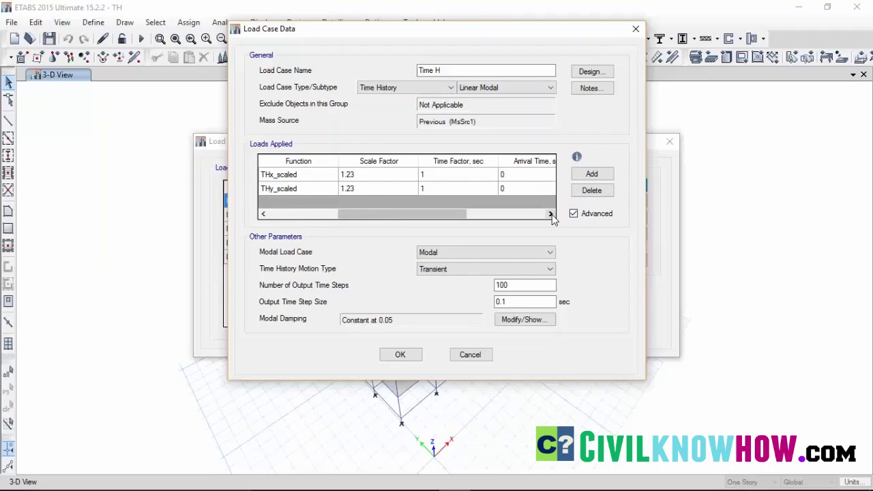
click(550, 214)
click(550, 214)
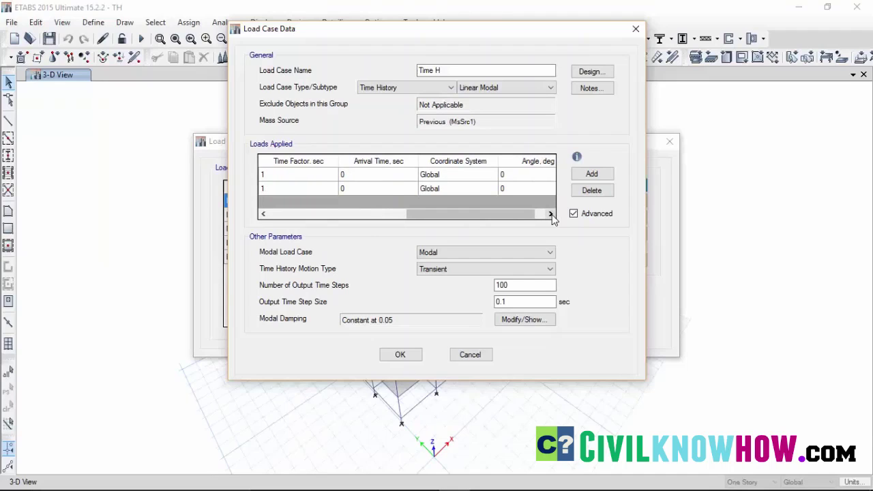
click(550, 214)
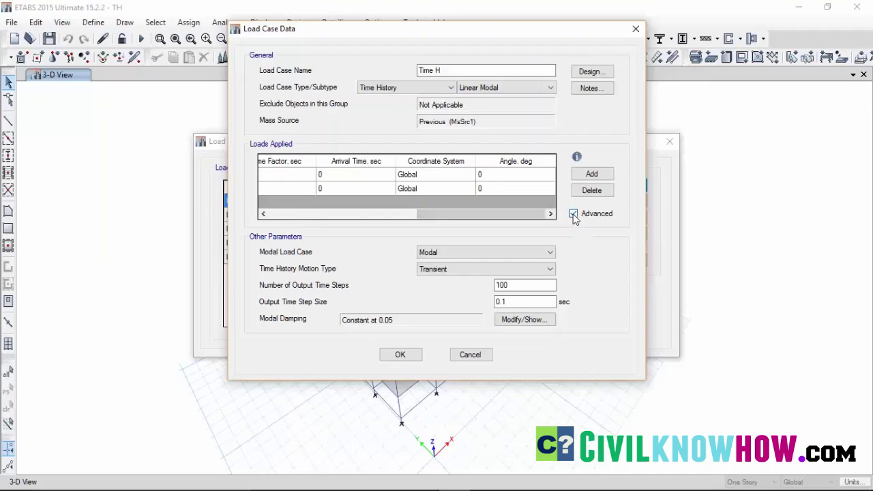
click(574, 214)
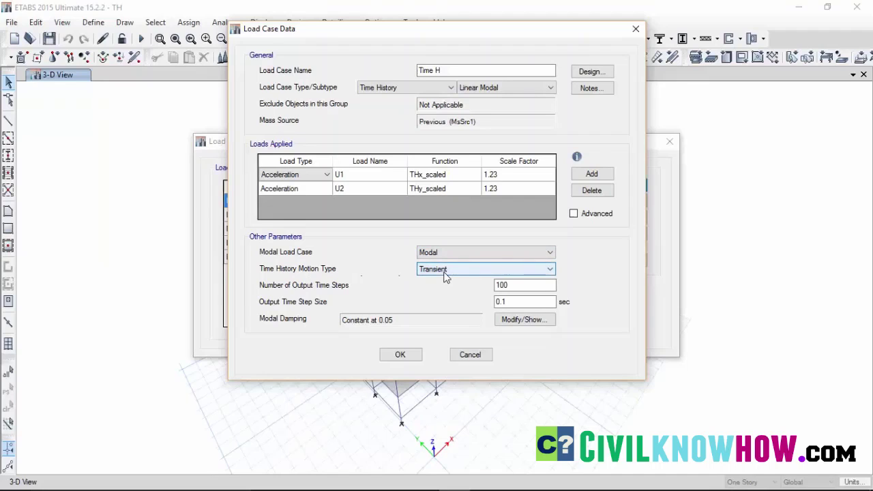
Step: Set the number of output time steps to 120
click(261, 304)
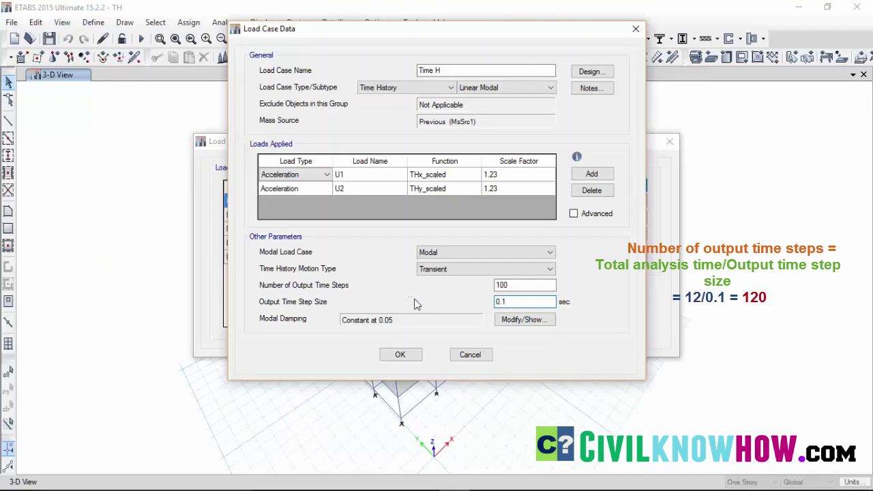
double_click(496, 285)
text(12)
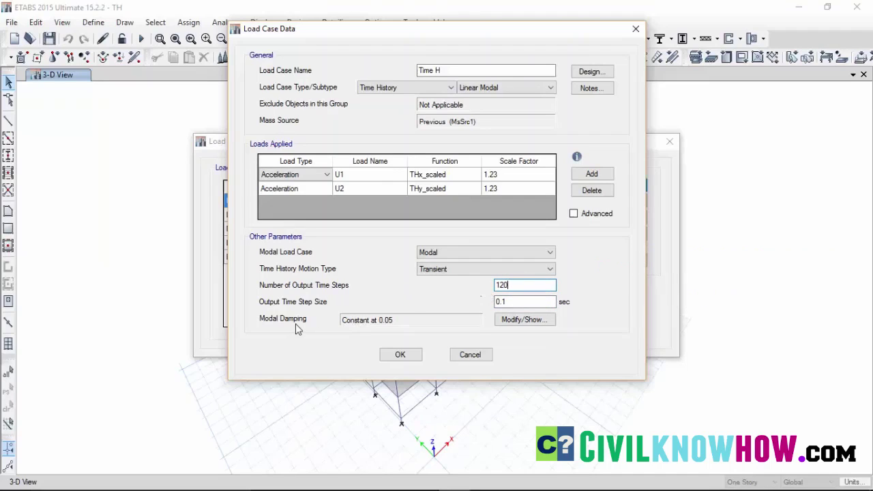
Step: Accept constant modal damping of 0.05 for all modes and save the Time H load case definition
click(512, 321)
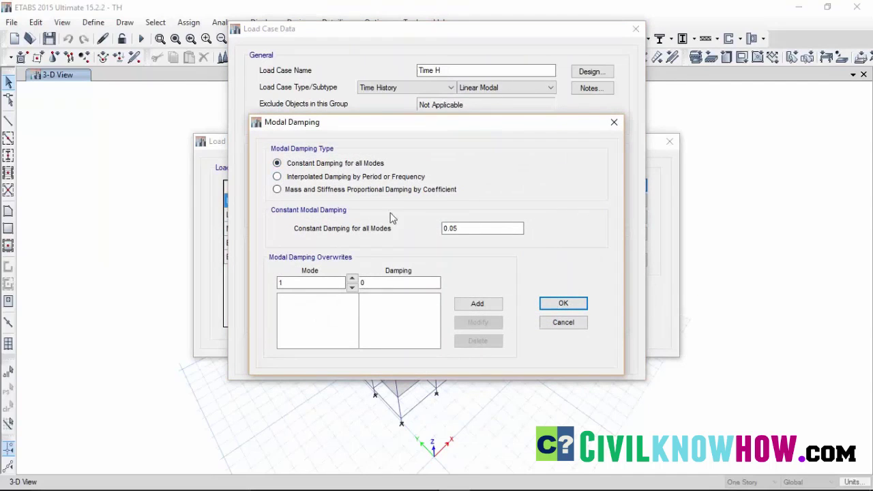
click(458, 231)
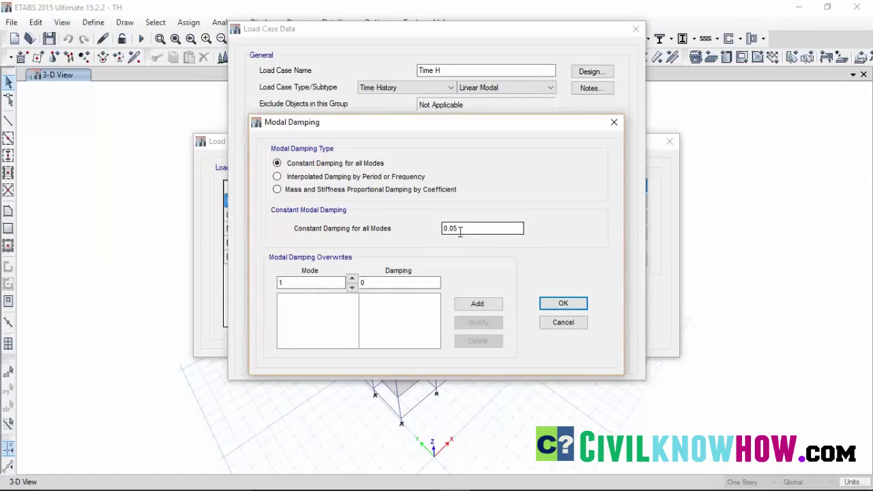
click(563, 302)
click(413, 356)
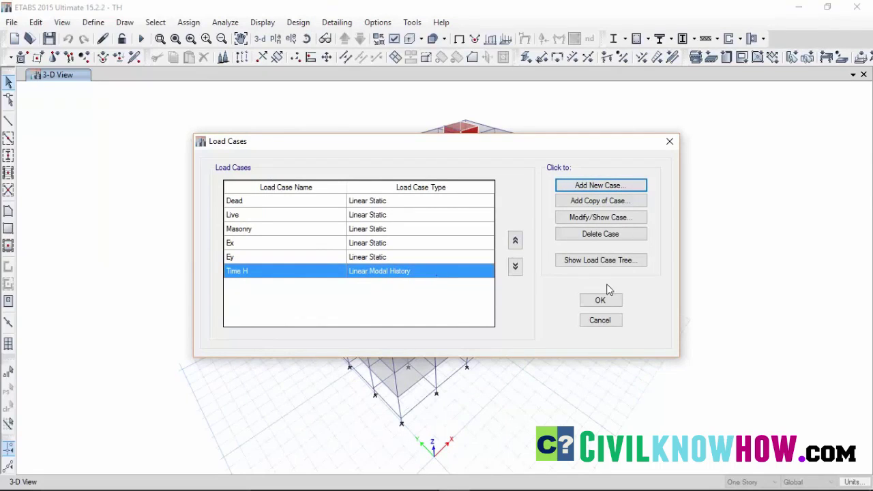
click(606, 302)
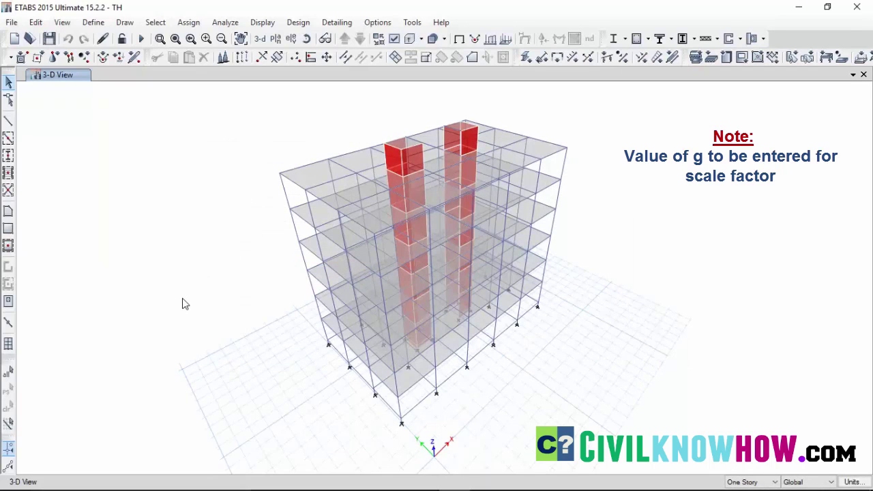
Step: Check the display unit used for translational acceleration among the time-related items
click(377, 22)
click(397, 37)
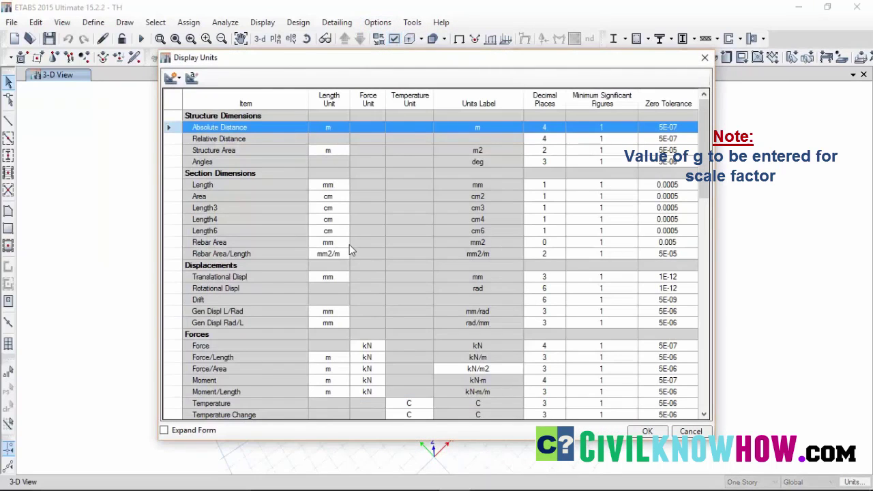
scroll(349, 244, down, 5)
scroll(349, 248, down, 9)
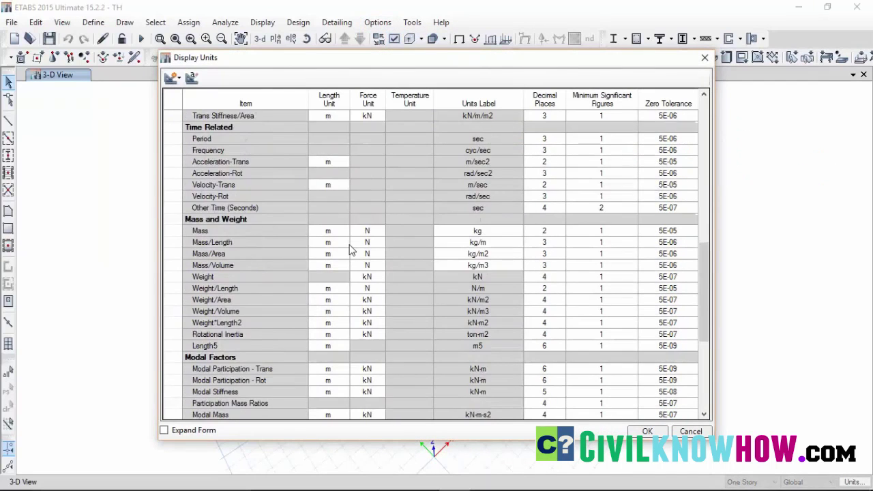
scroll(349, 250, up, 3)
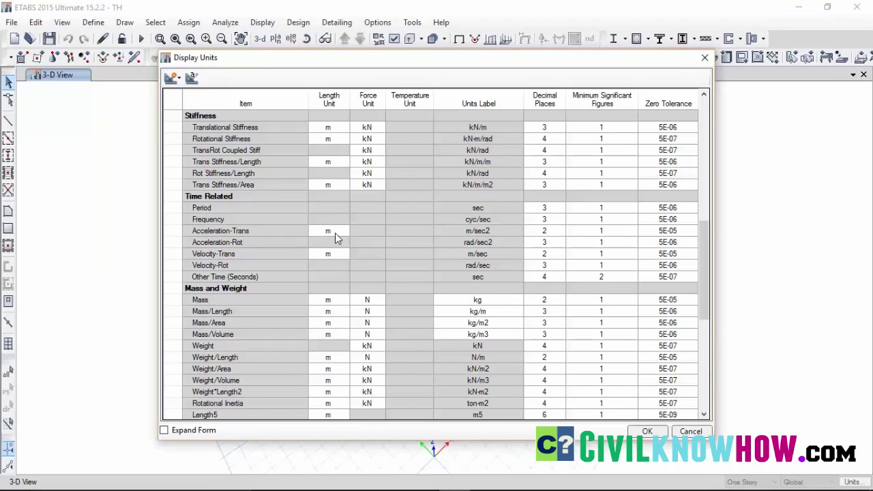
click(648, 432)
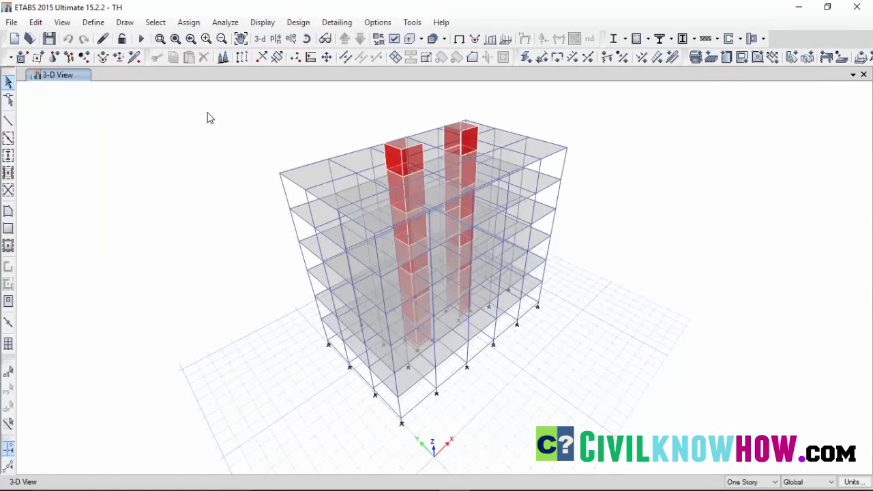
Step: Run the analysis and plot the time history functions to inspect the base shear peaks
click(225, 22)
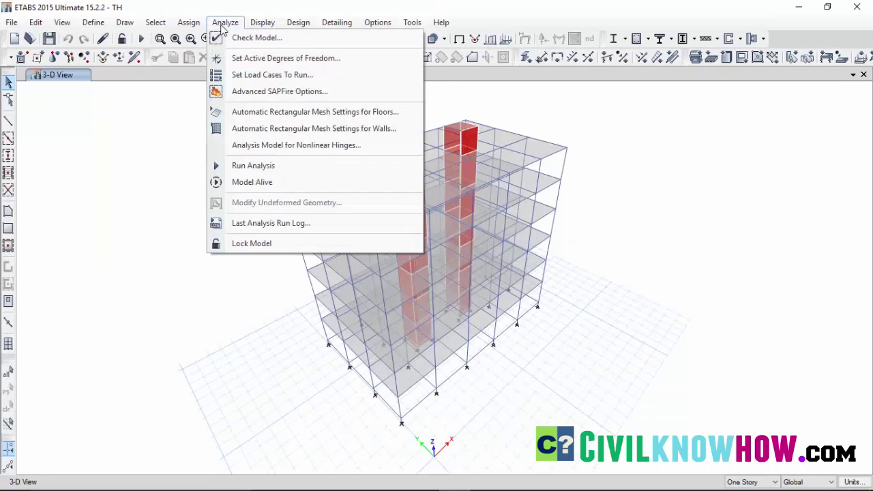
click(263, 164)
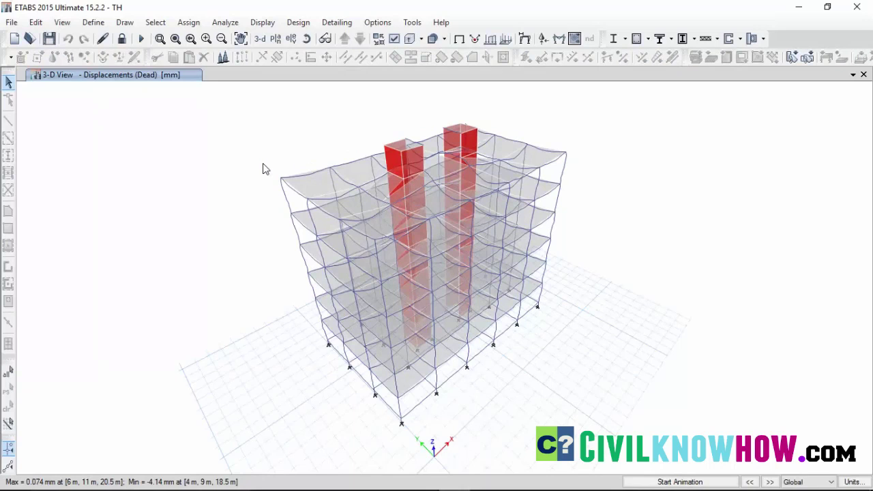
click(264, 22)
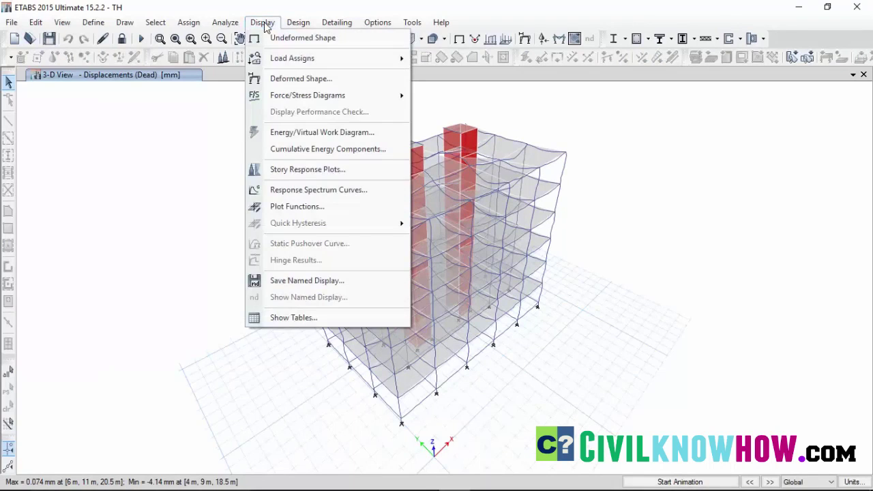
click(302, 205)
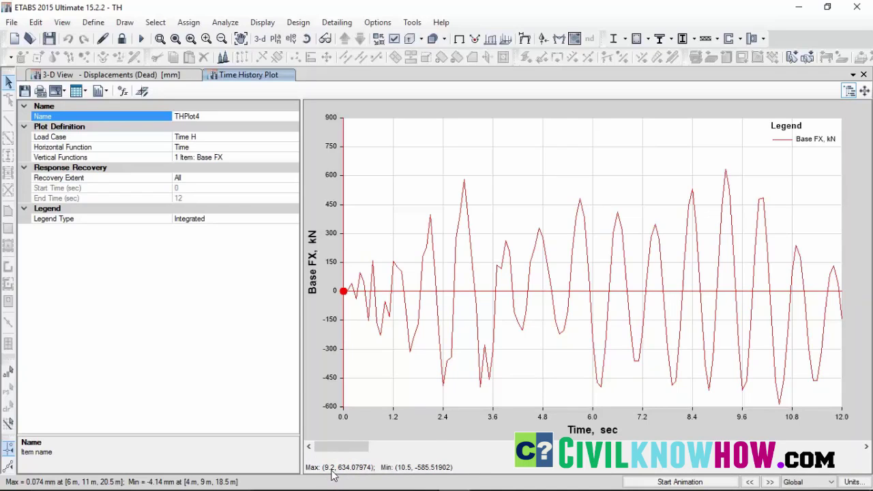
mouse_move(726, 175)
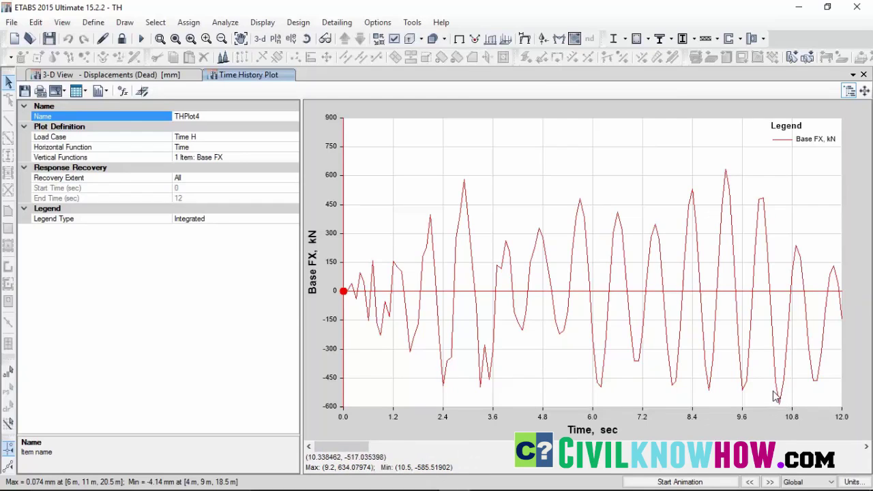
Step: Replace Base FX with Base FY as the vertical function of the time history plot
click(259, 158)
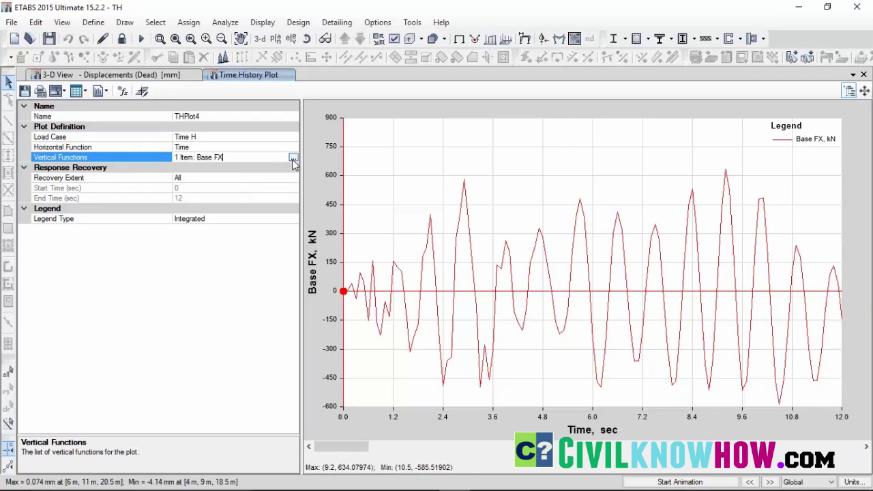
click(293, 159)
click(319, 178)
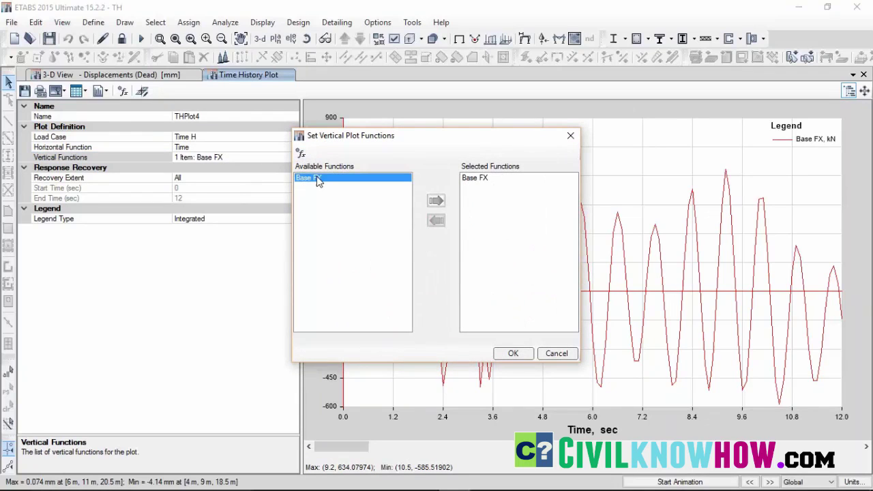
click(438, 202)
click(481, 178)
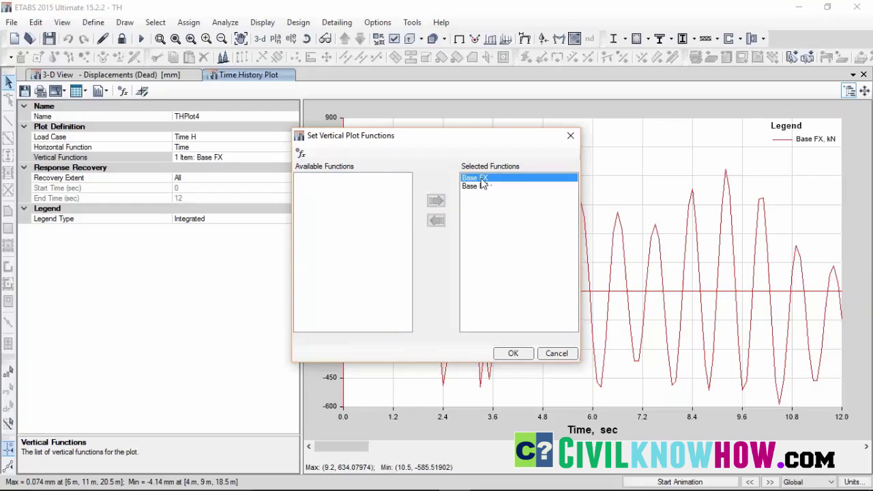
click(436, 220)
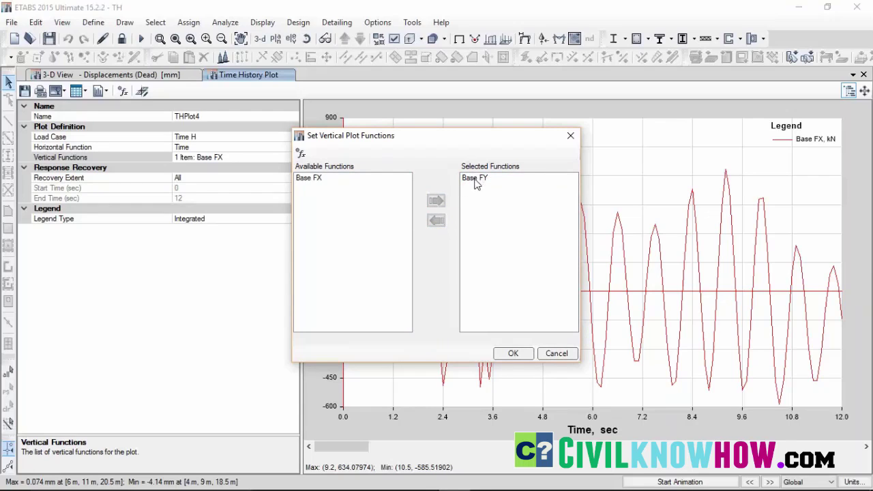
click(512, 354)
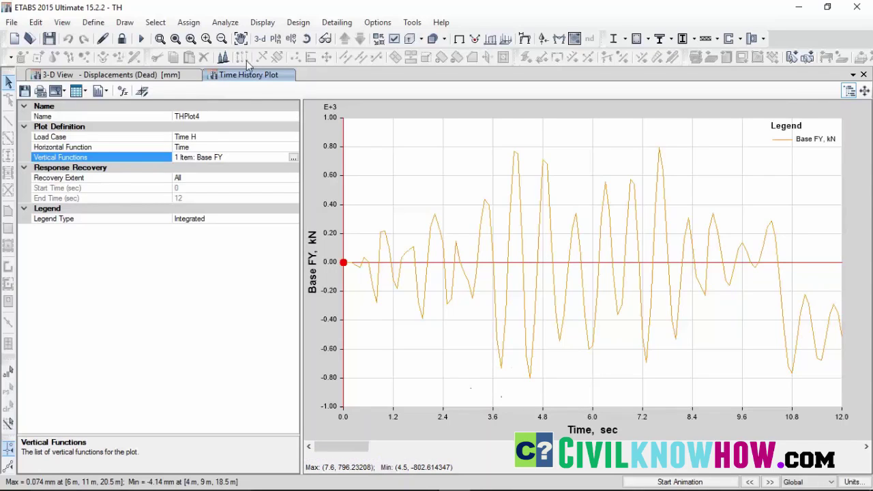
Step: Display the Base Reactions table from the analysis results, leaving the modal load participation ratios table out
click(262, 25)
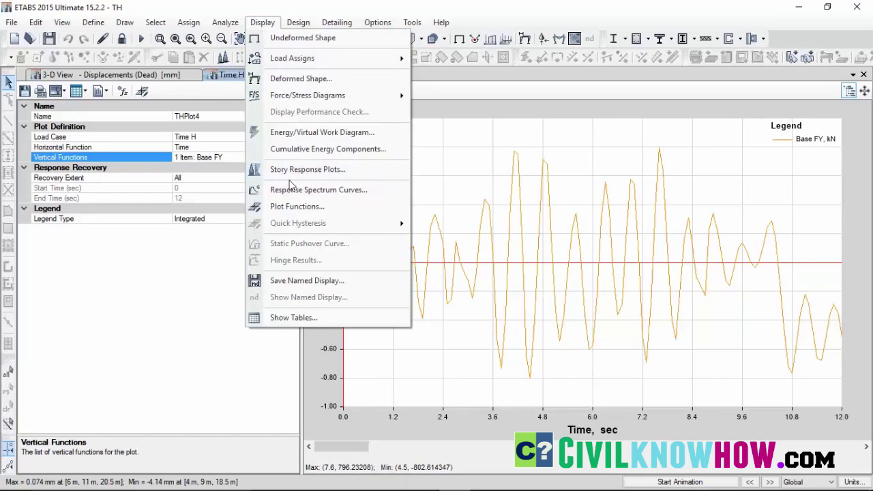
click(295, 318)
click(346, 207)
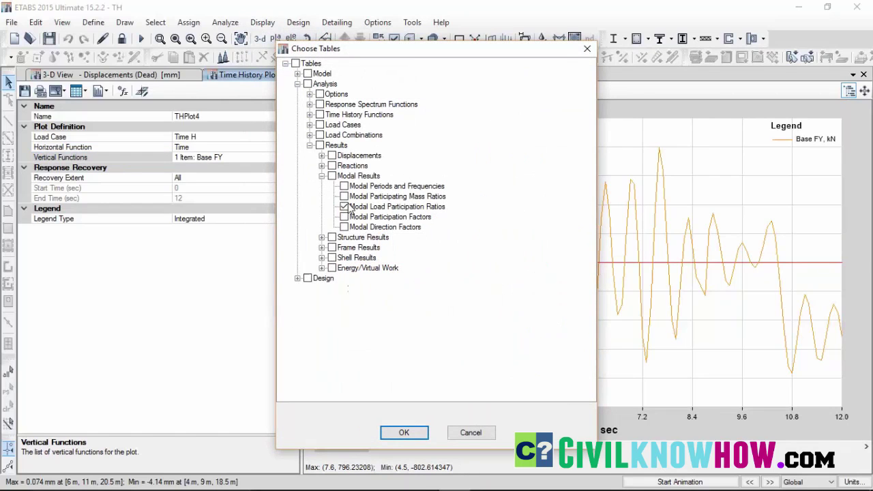
click(321, 176)
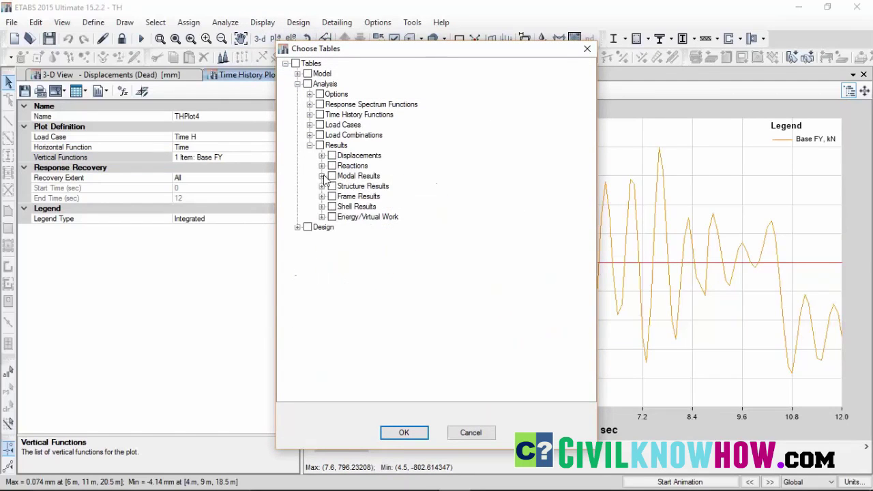
click(310, 145)
click(310, 145)
click(321, 166)
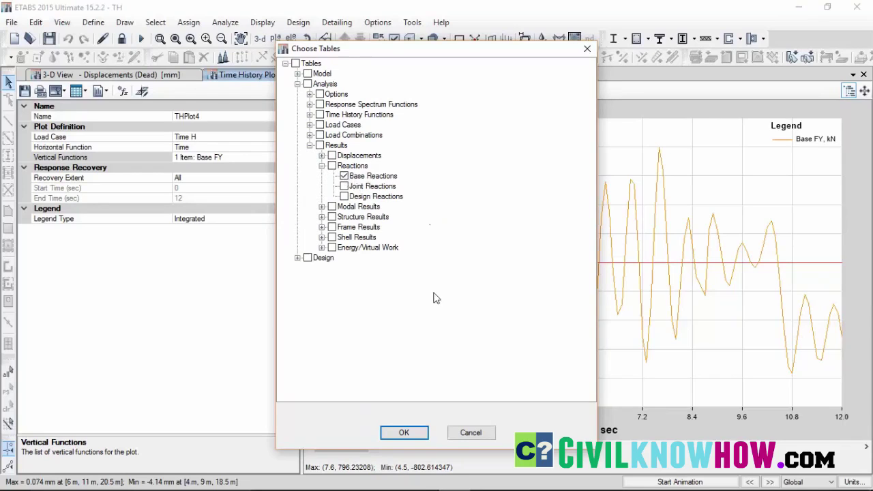
click(403, 432)
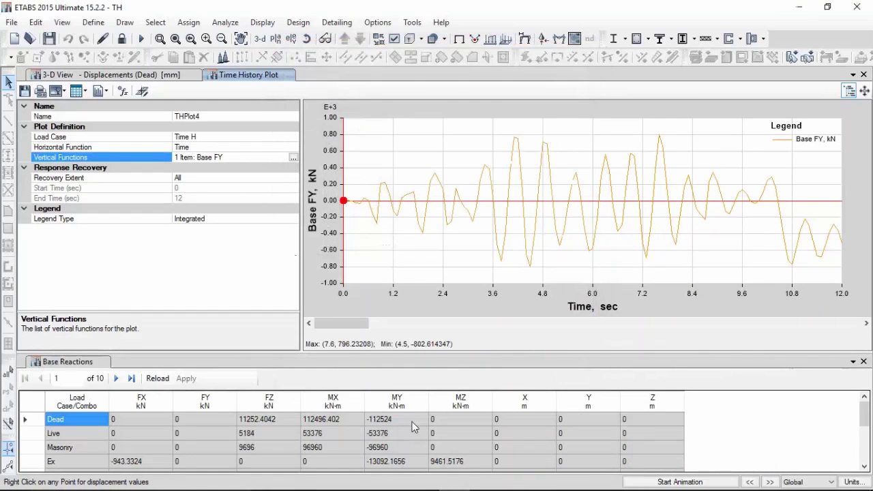
Step: Filter the Base Reactions table by load case to Ex, Ey, Time H Max and Time H Min
click(79, 405)
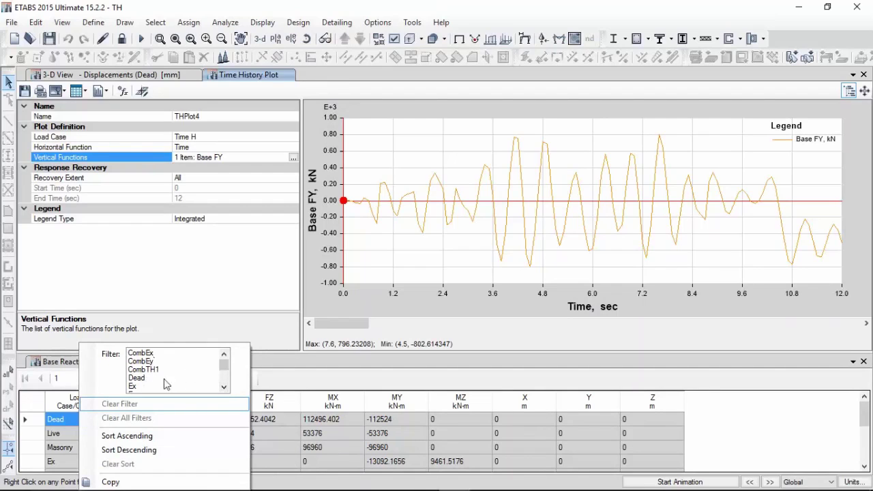
double_click(224, 387)
click(224, 387)
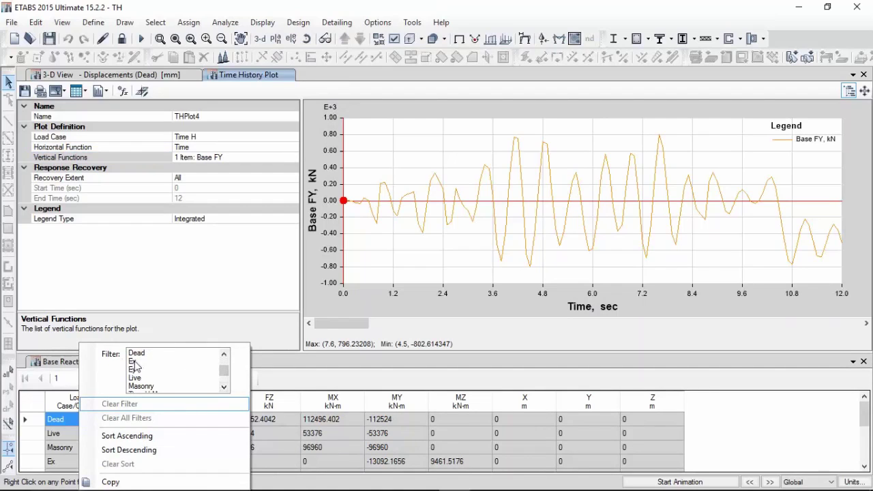
click(134, 361)
click(134, 369)
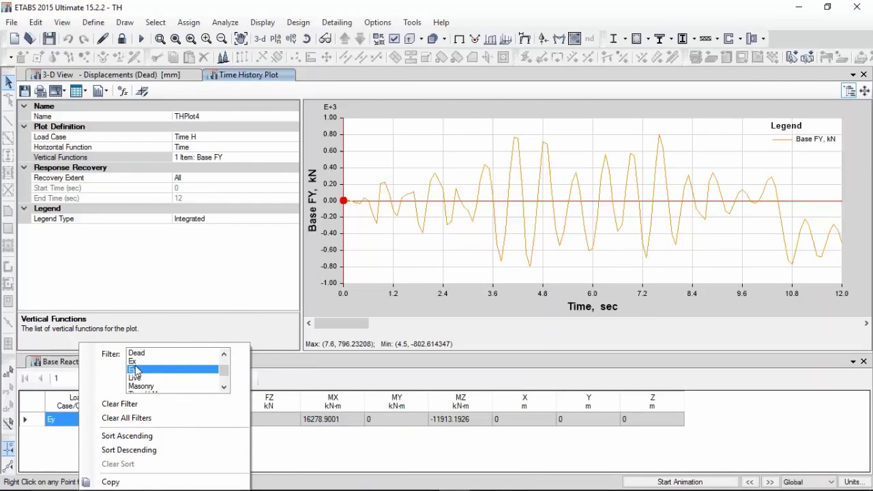
ctrl+click(134, 362)
click(224, 387)
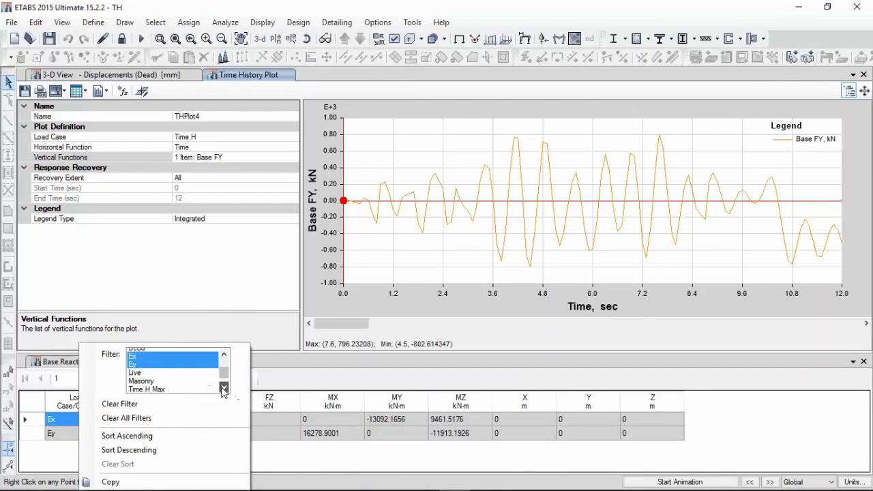
click(224, 387)
ctrl+click(161, 370)
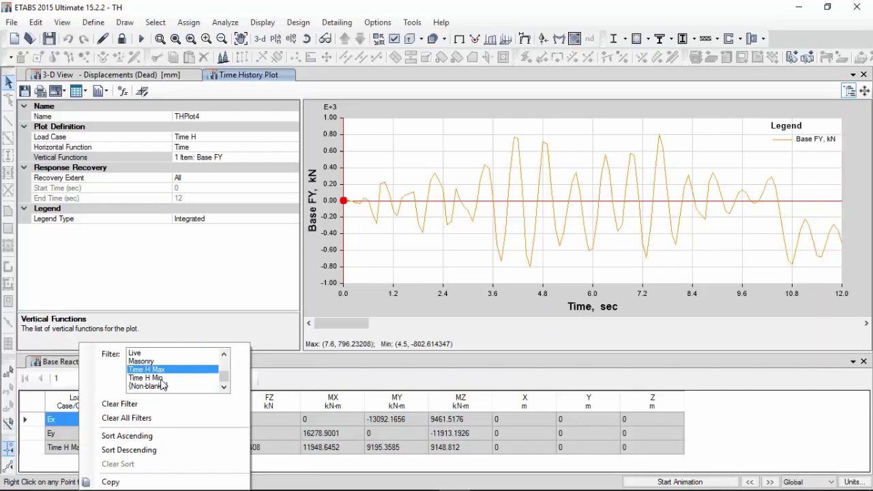
ctrl+click(163, 378)
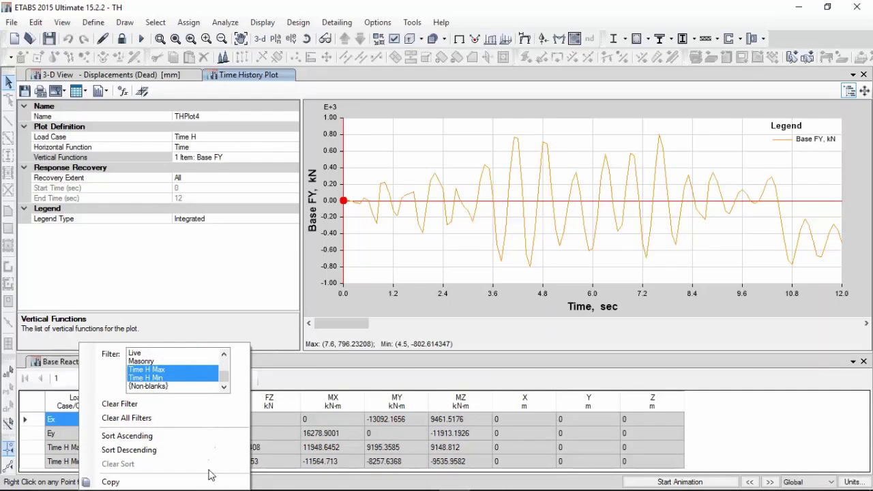
click(343, 383)
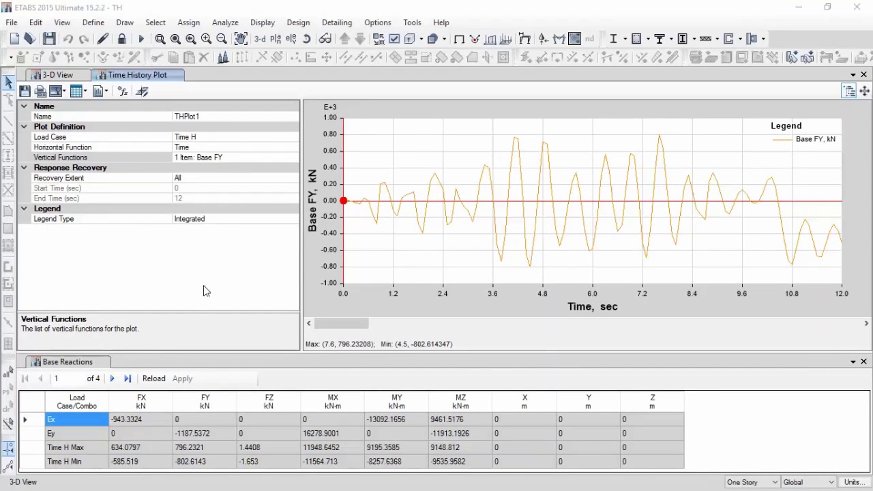
Step: Unlock the model, accepting deletion of the analysis results, and open the Time H load case definition
click(122, 38)
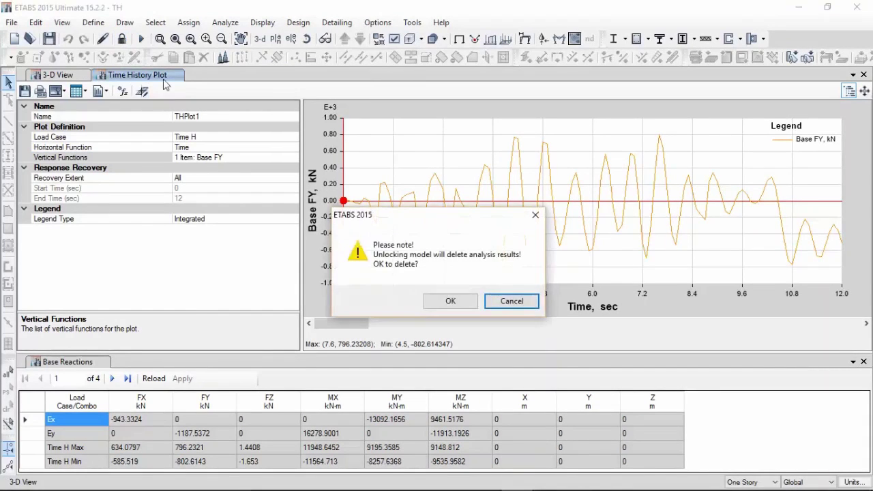
click(448, 301)
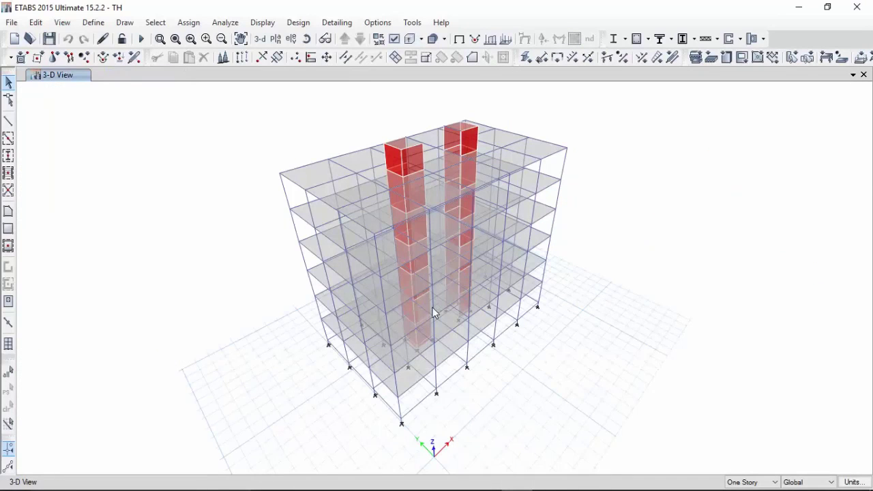
click(94, 23)
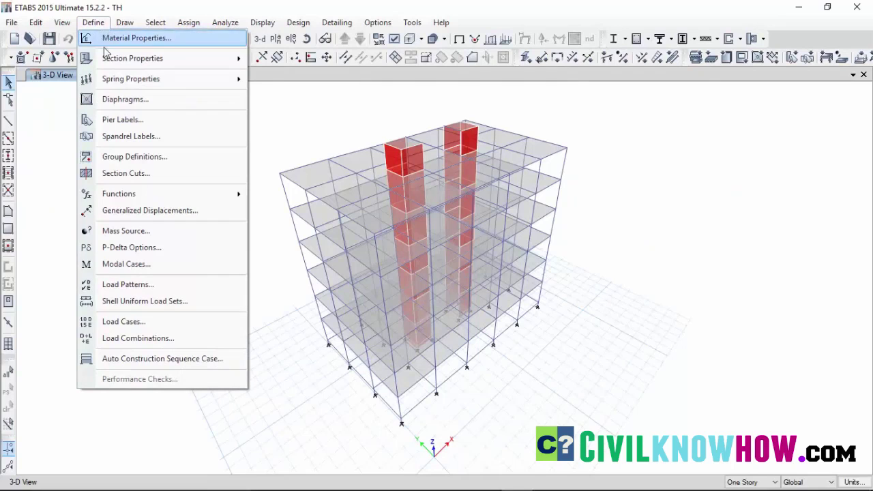
click(149, 322)
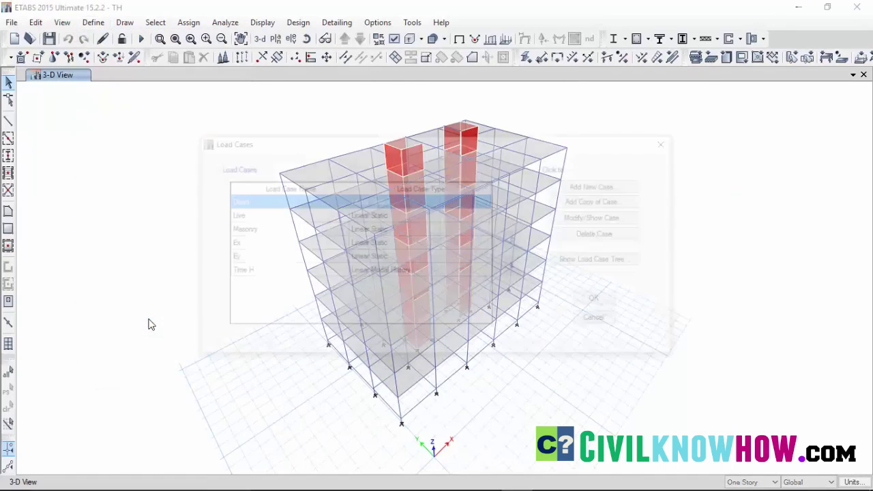
click(283, 279)
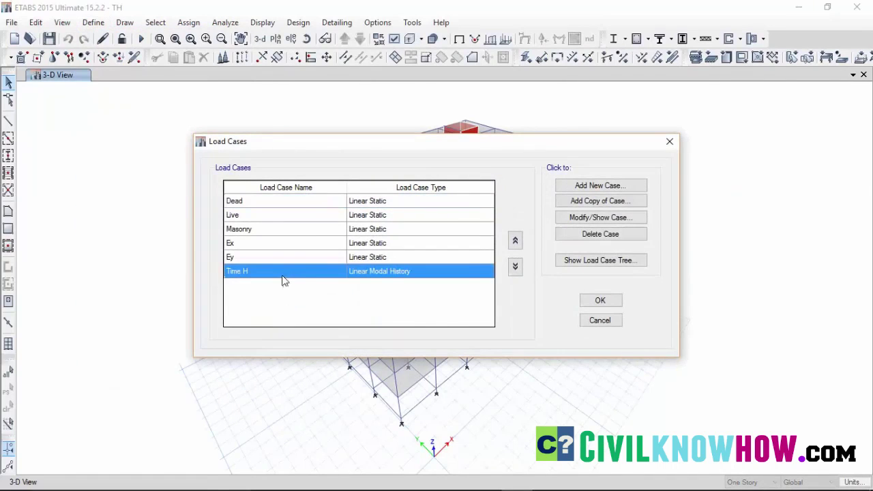
click(595, 219)
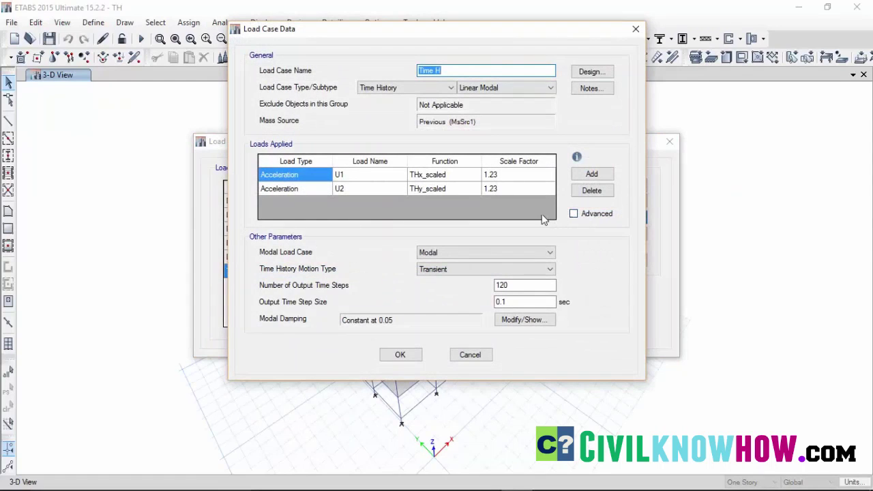
Step: Set the Time H scale factors to 1.89 for U1 and 1.82 for U2, and save the load case
click(500, 179)
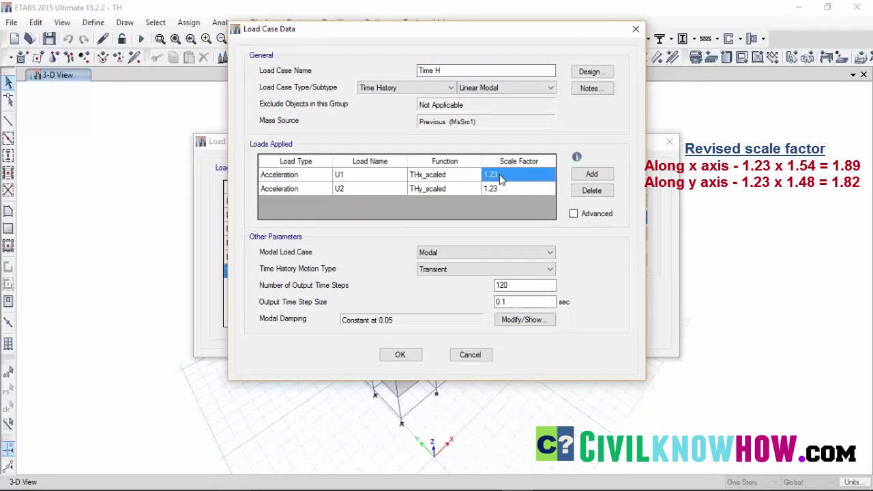
text(1.)
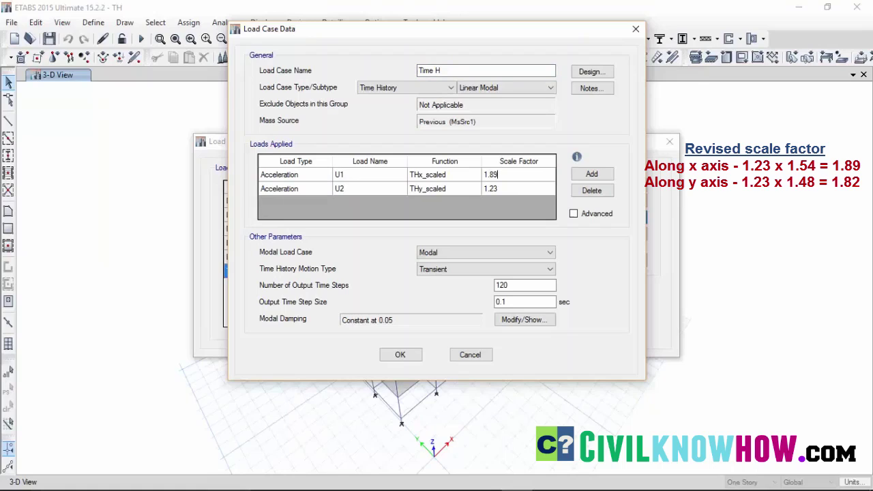
click(500, 189)
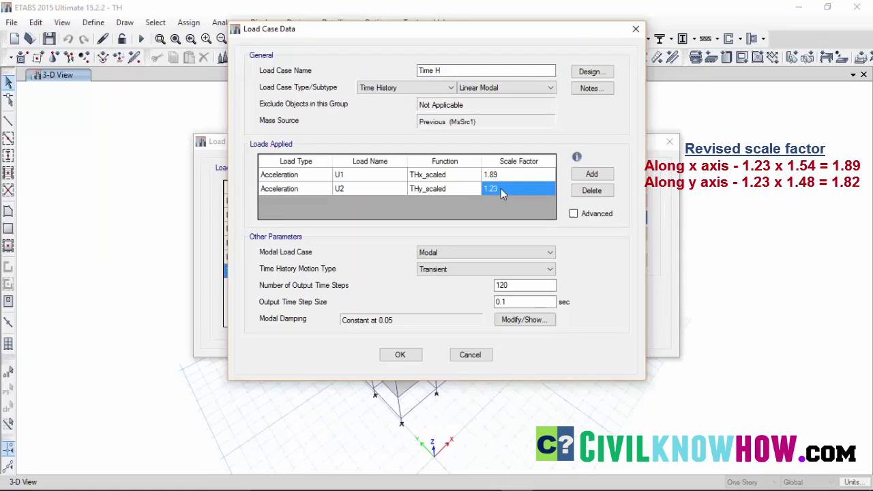
text(1)
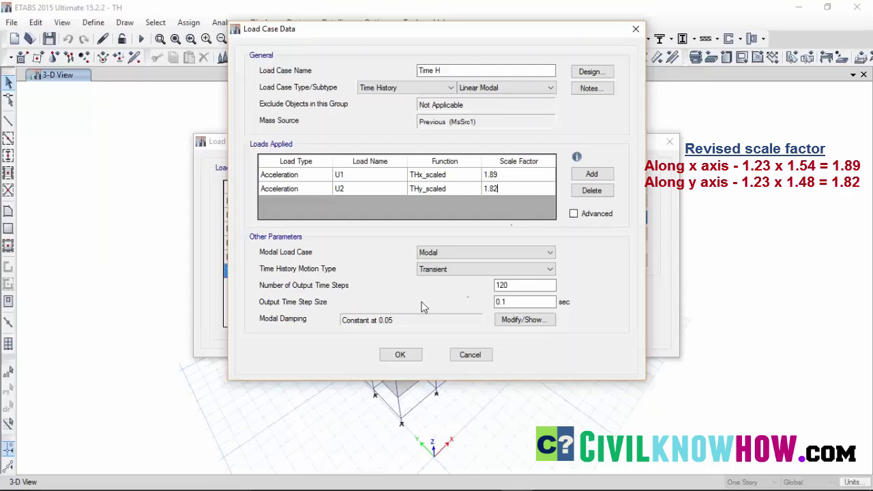
click(400, 355)
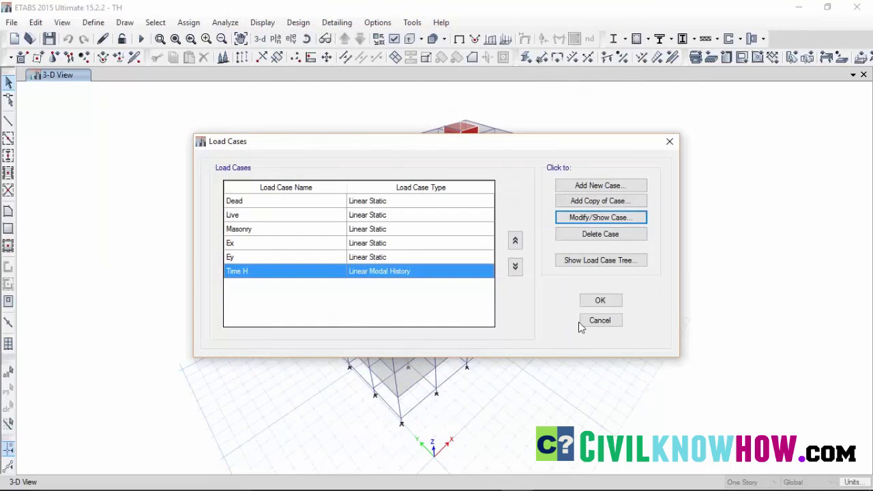
click(604, 304)
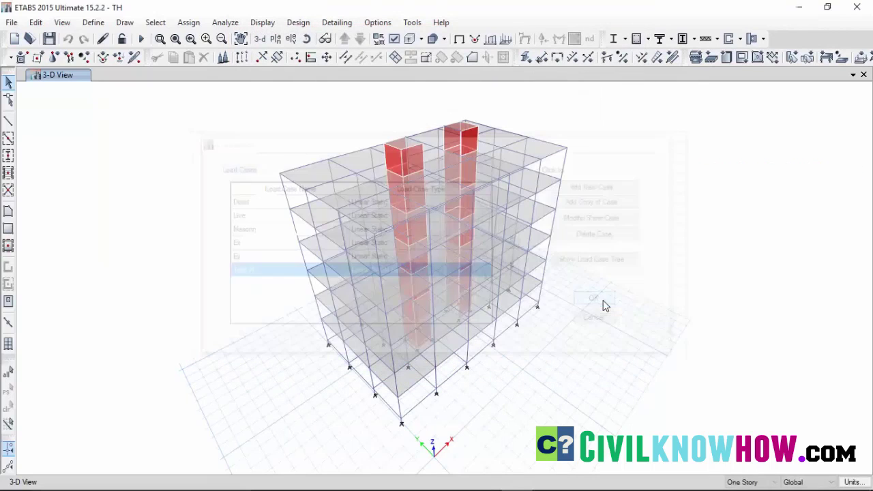
Step: Rerun the analysis and show the Base Reactions table to compare the time history base shears with Ex and Ey
click(224, 22)
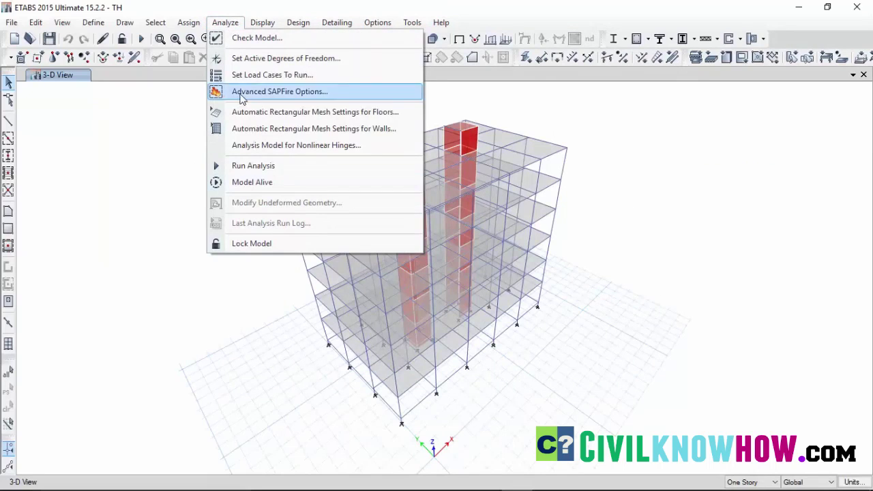
click(267, 168)
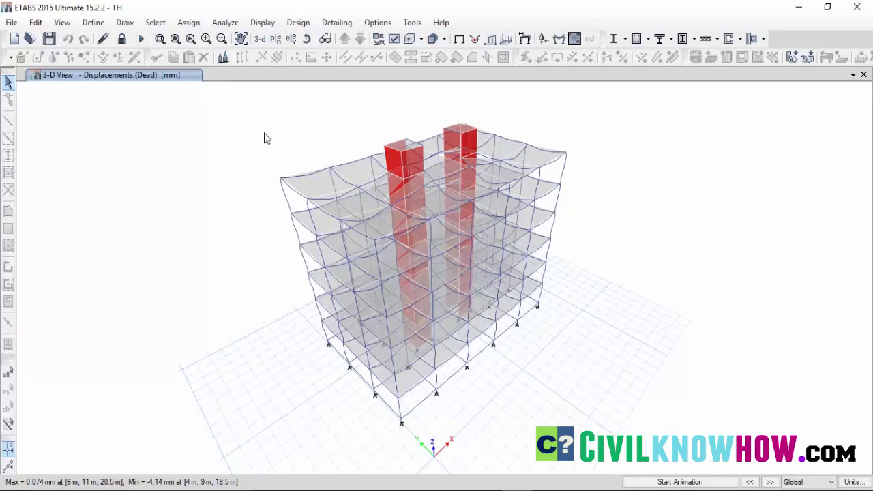
click(259, 25)
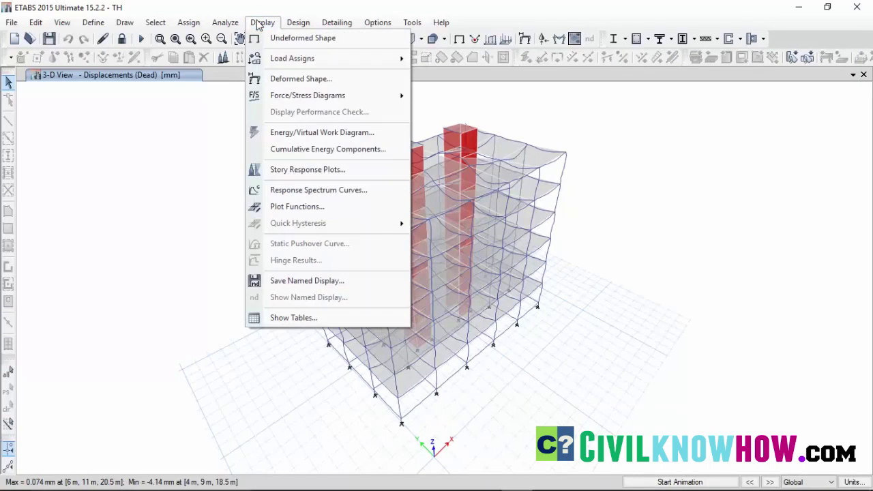
click(300, 318)
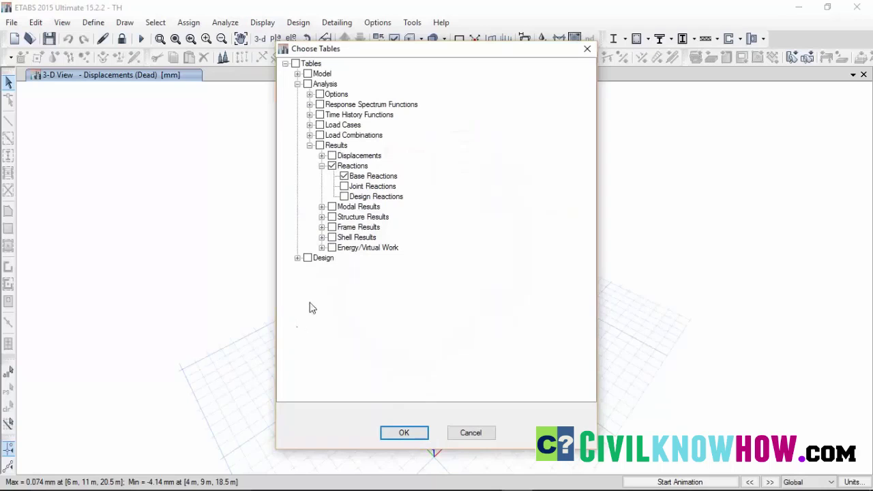
click(402, 432)
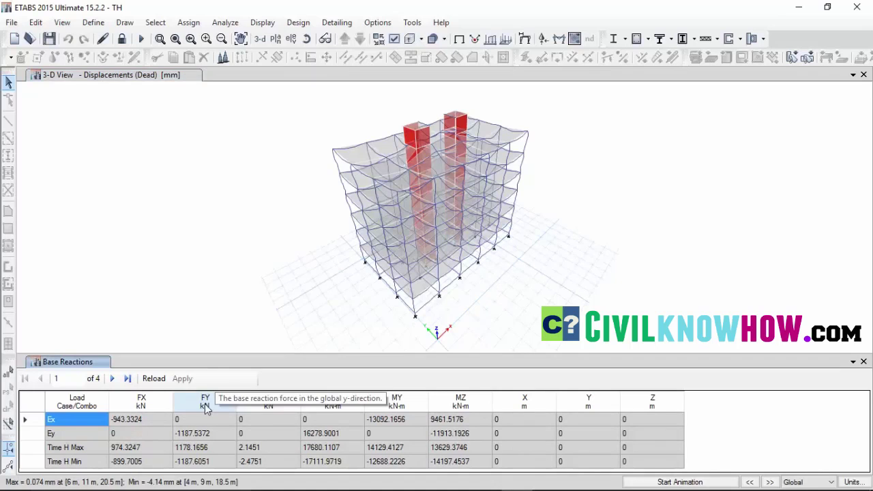
Step: Expand the modal results in the analysis table list to review the available tables, and show the Base Reactions table again
click(263, 22)
click(293, 318)
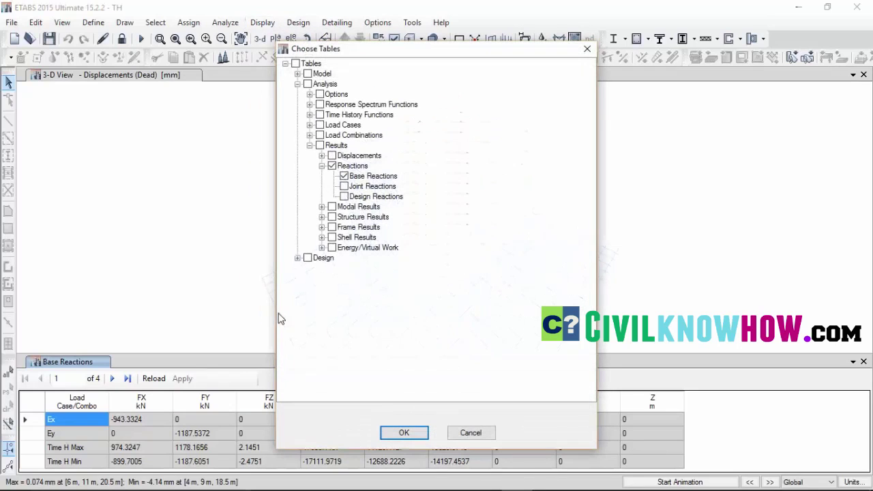
click(321, 206)
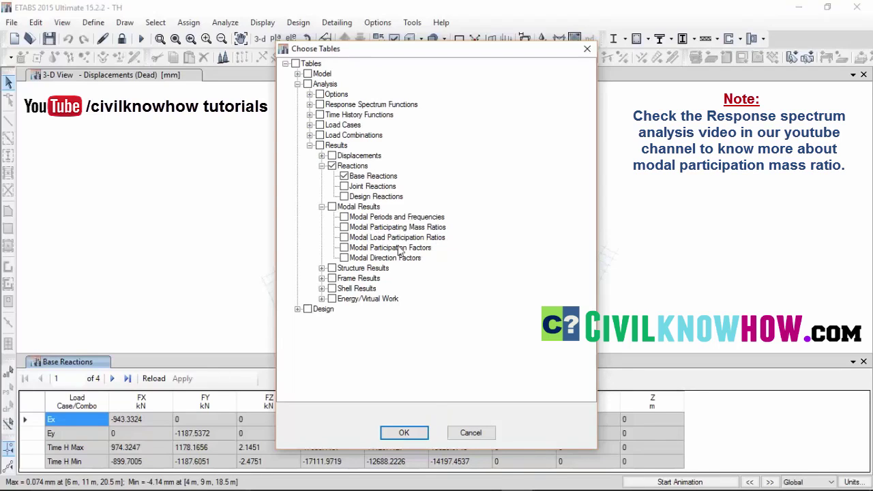
click(403, 435)
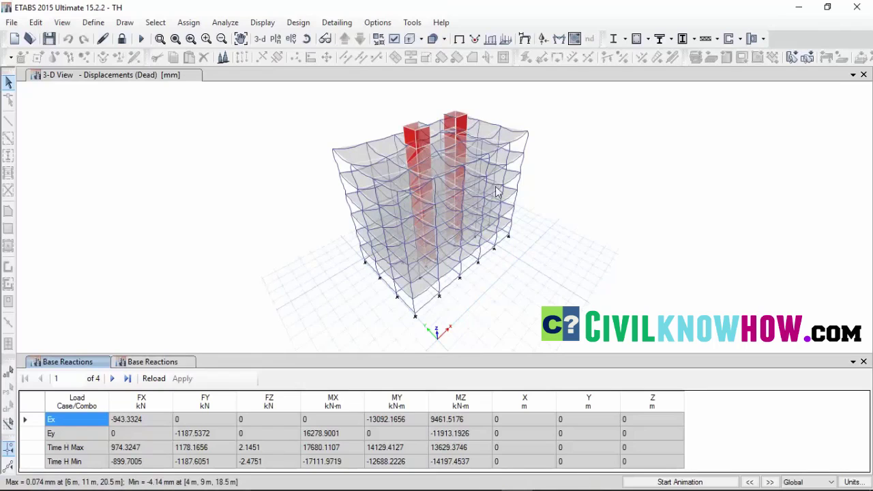
Step: Display the Moment 3-3 diagram of the frames for load case Time H at time 0.2, with filled diagrams and automatic scaling
click(525, 40)
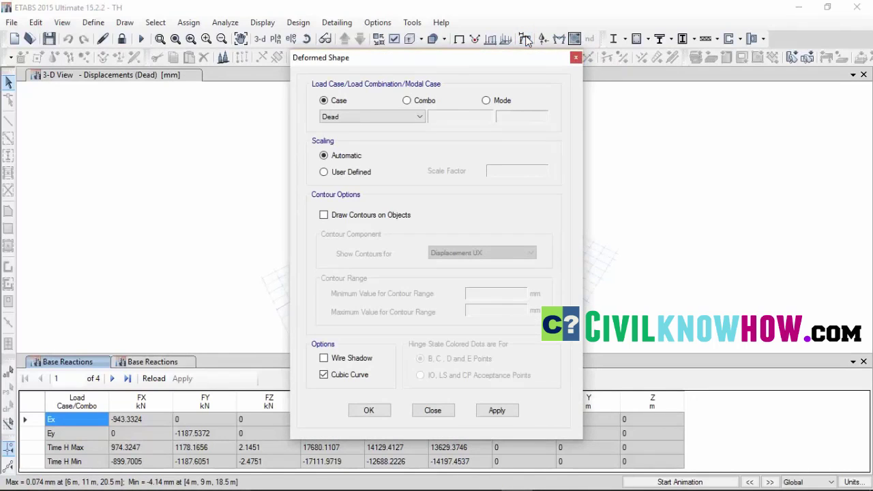
click(575, 57)
click(559, 39)
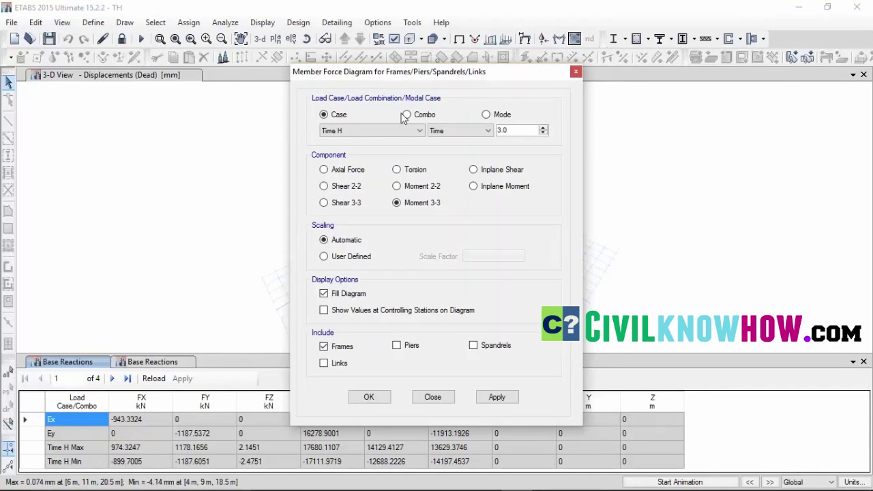
click(418, 131)
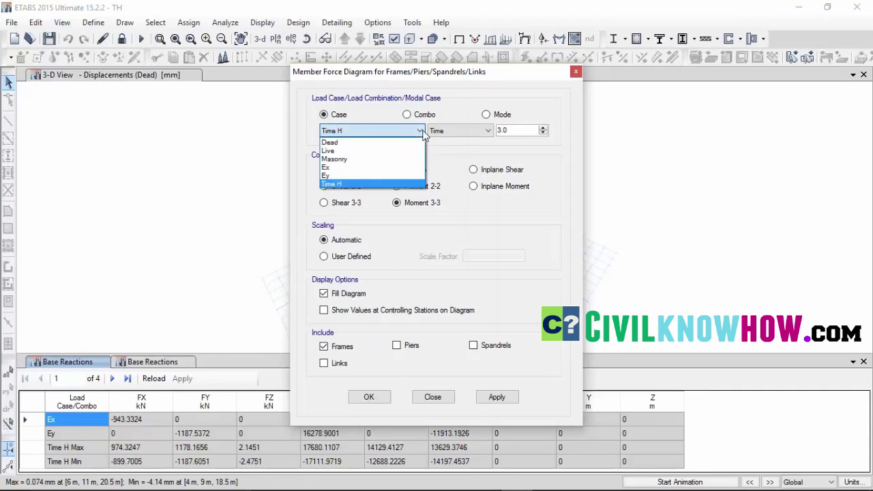
click(356, 183)
click(452, 129)
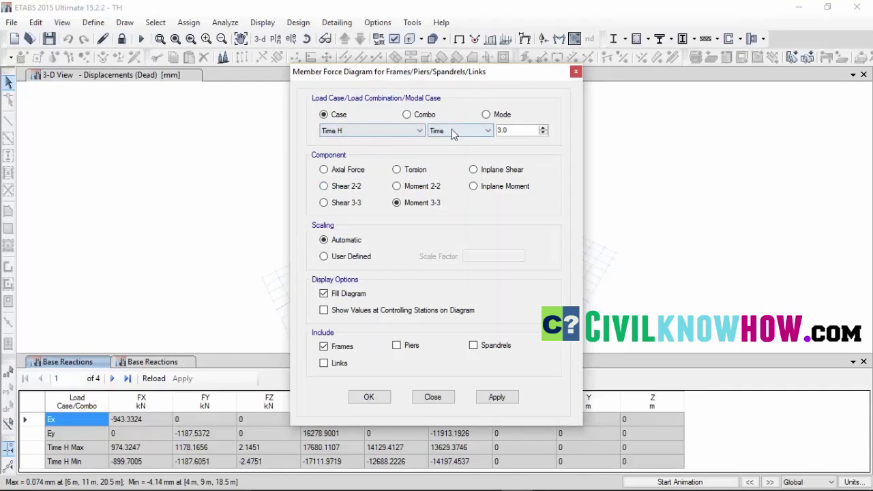
click(543, 128)
click(543, 133)
click(543, 133)
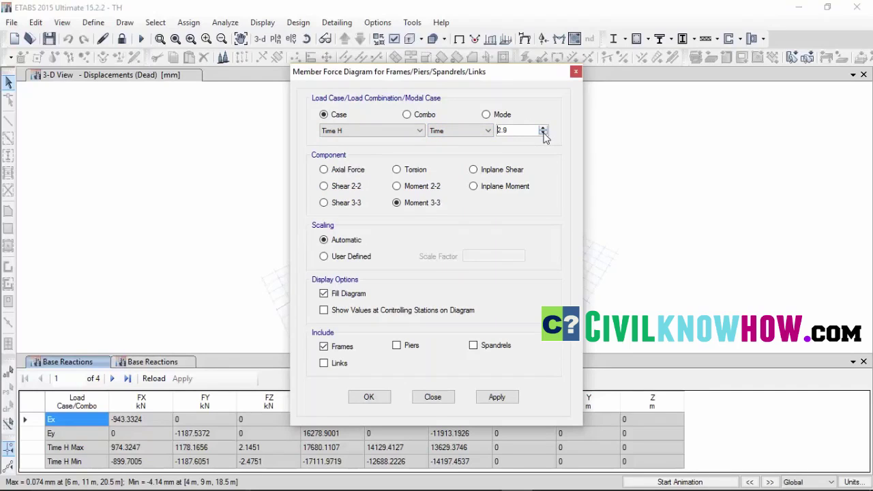
click(544, 133)
click(544, 133)
click(543, 133)
click(543, 133)
click(544, 128)
click(543, 128)
click(489, 401)
click(374, 398)
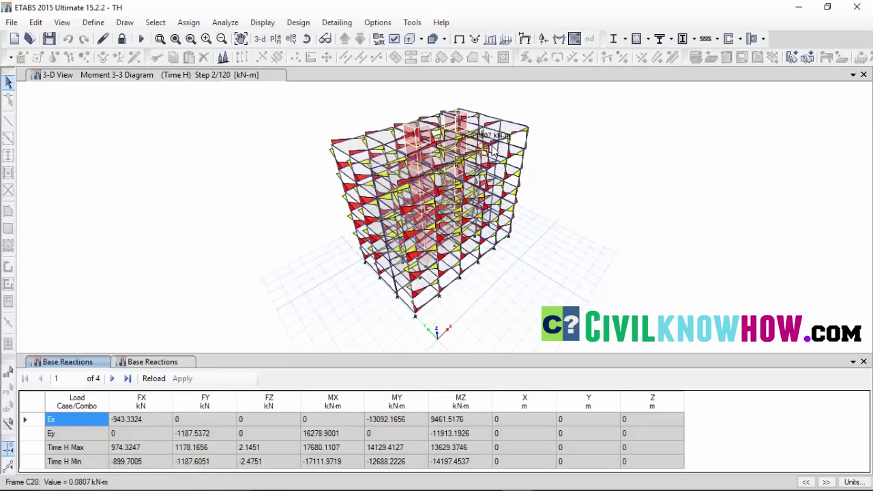
Step: Examine the shear, moment and deflection diagrams of roof beam B45 at Story7 for Time H, advancing the time stepwise to 2.0
mouse_move(520, 135)
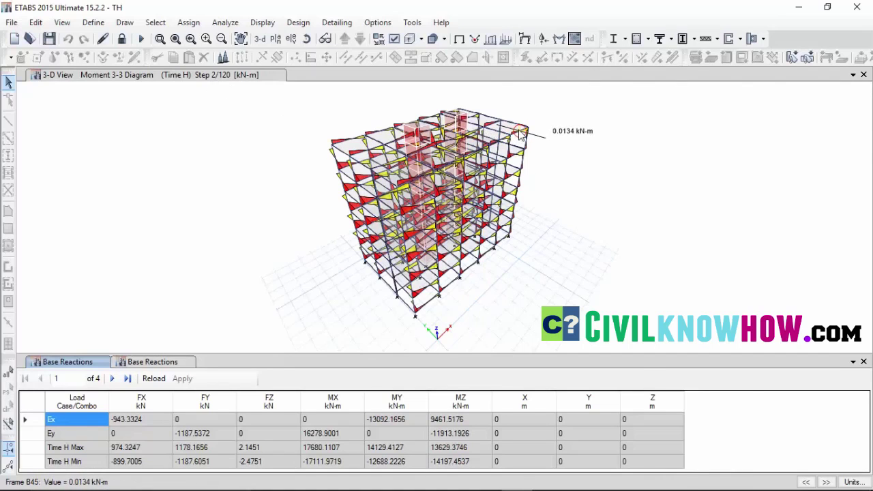
right_click(520, 135)
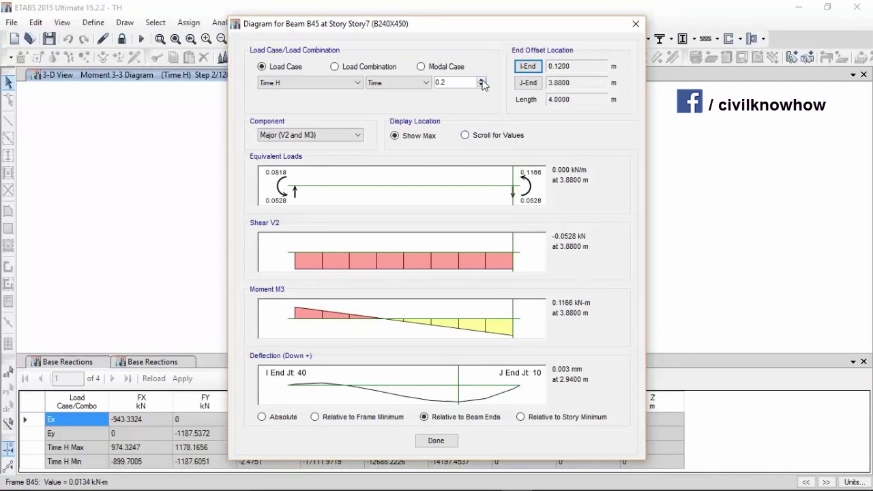
click(481, 80)
click(481, 80)
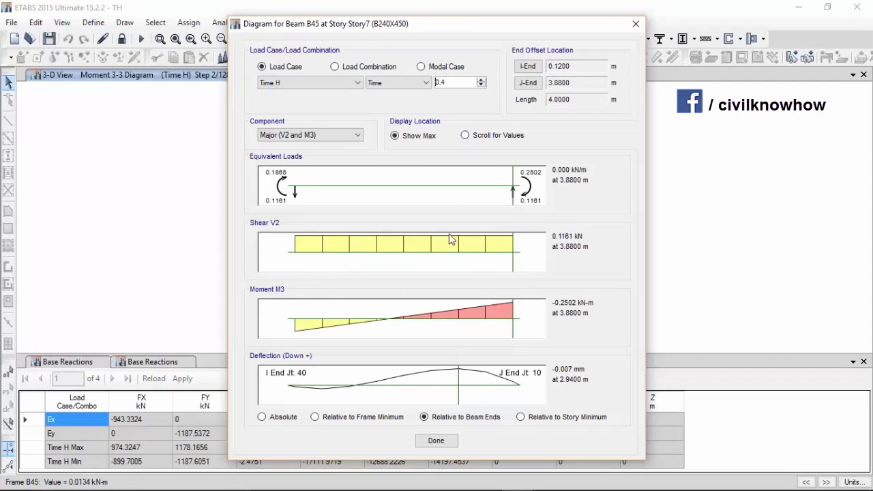
click(481, 81)
click(482, 81)
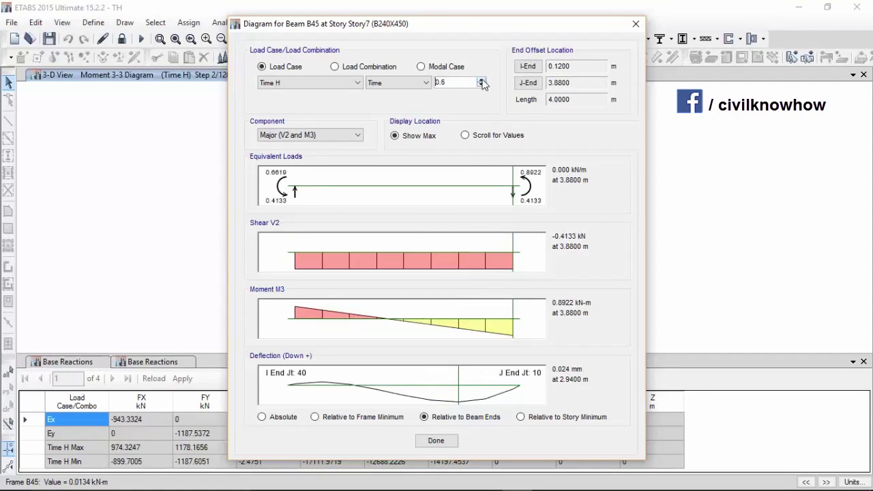
click(482, 81)
click(481, 81)
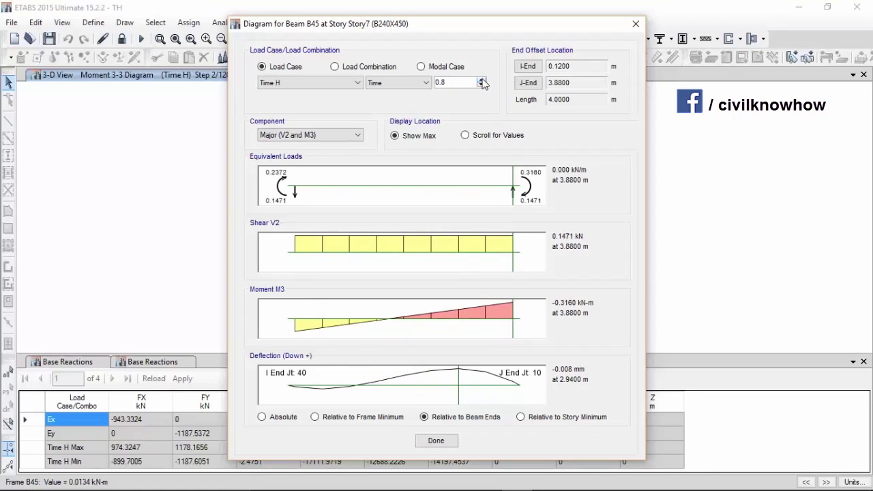
click(482, 80)
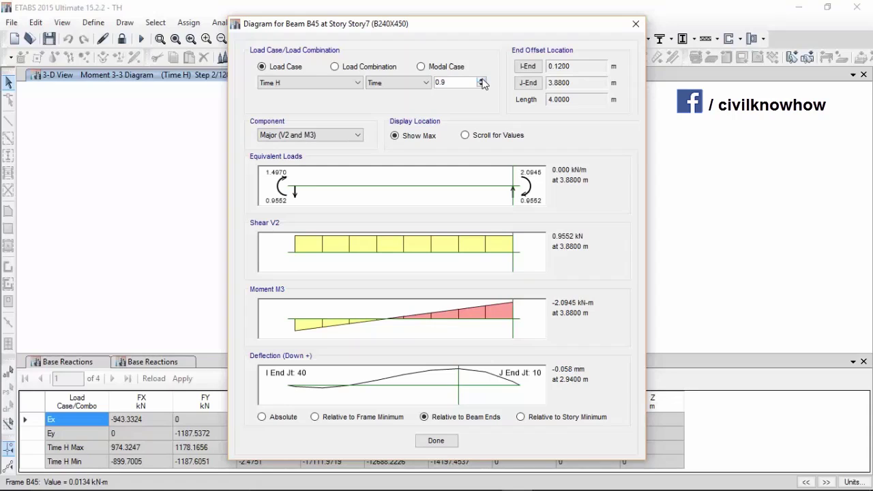
click(482, 80)
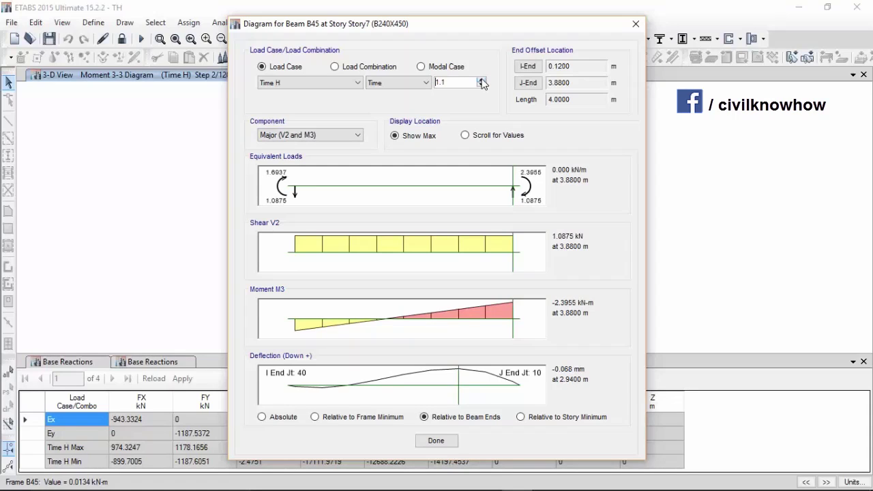
click(482, 80)
click(481, 81)
click(481, 80)
click(482, 80)
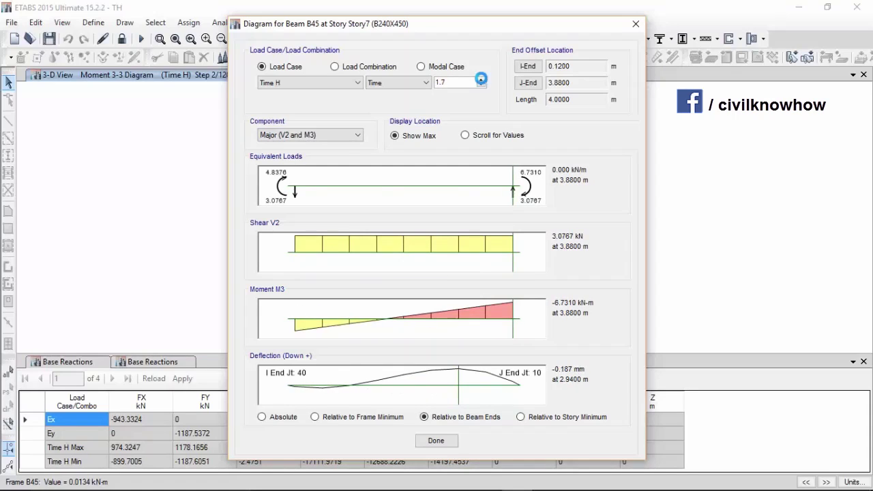
click(481, 80)
click(481, 81)
click(482, 81)
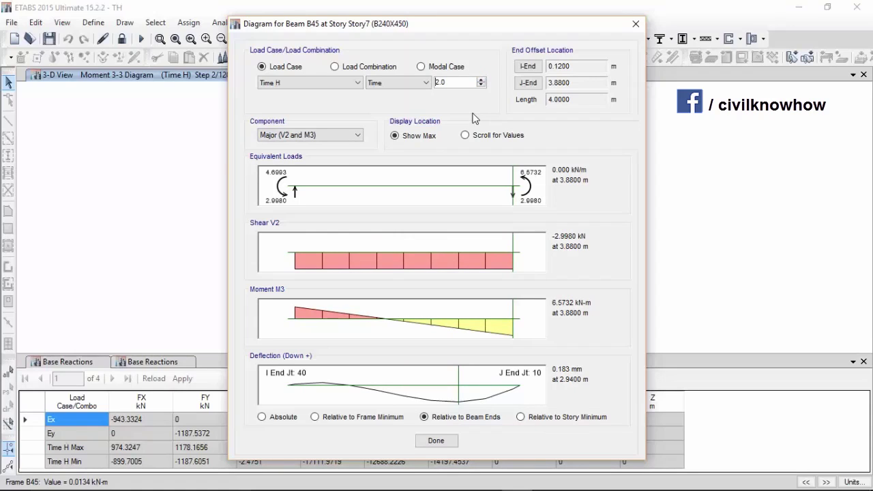
click(444, 441)
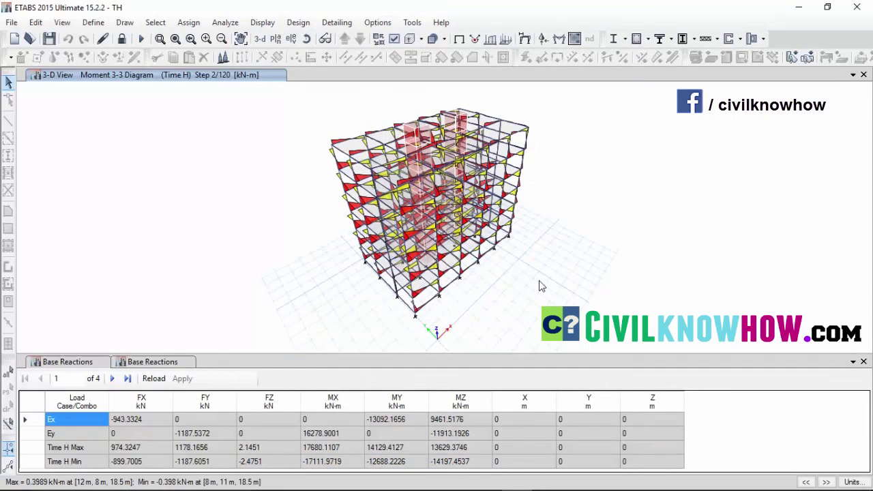